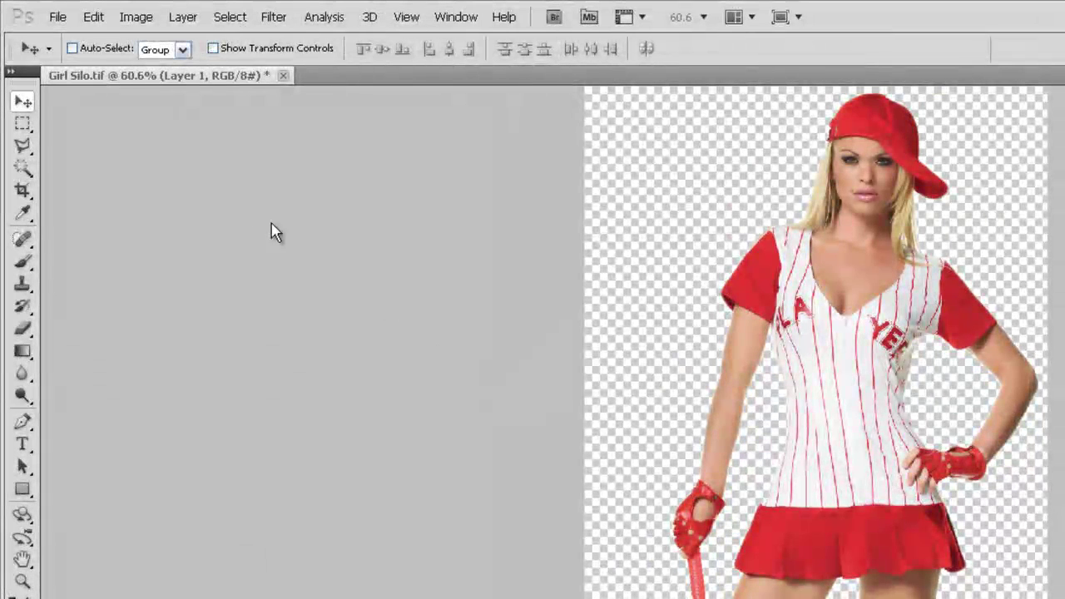
Step: Save the cut-out as a TIFF named 'Baseball girl', accepting the default TIFF options
left_click(61, 21)
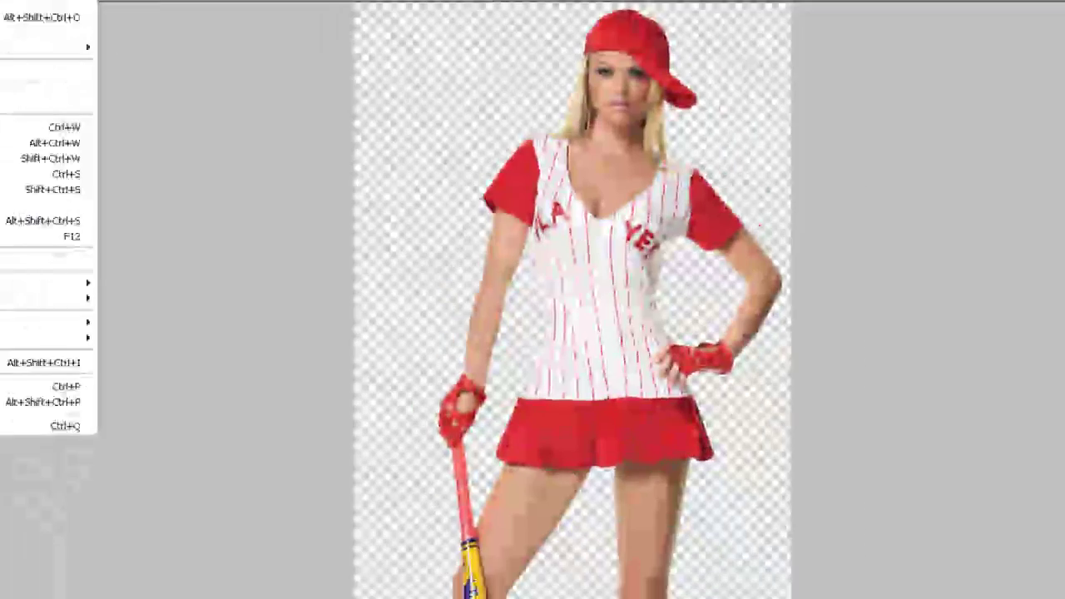
left_click(84, 285)
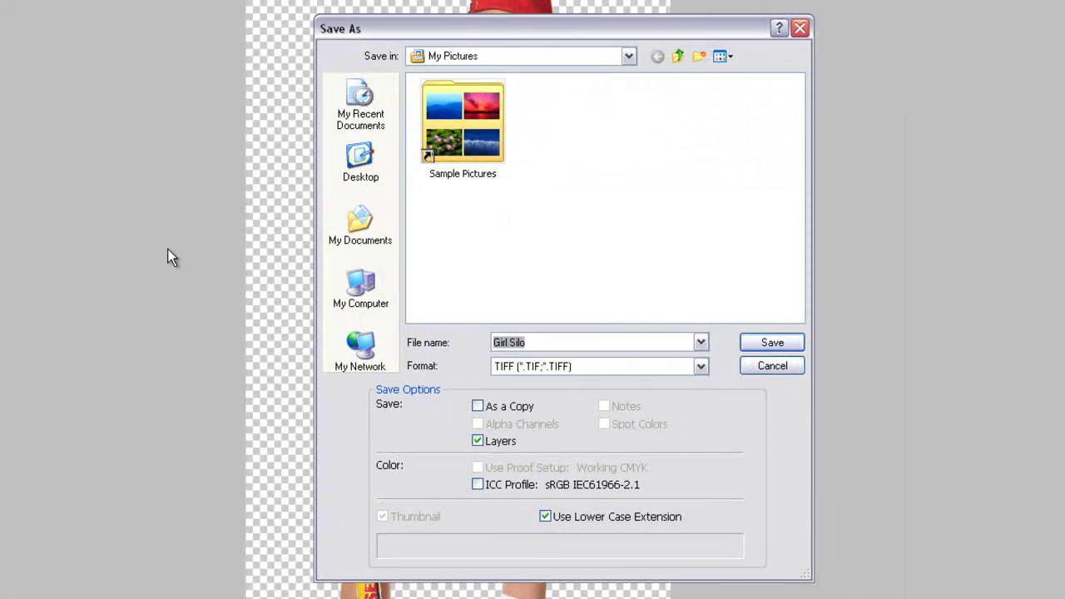
left_click(699, 367)
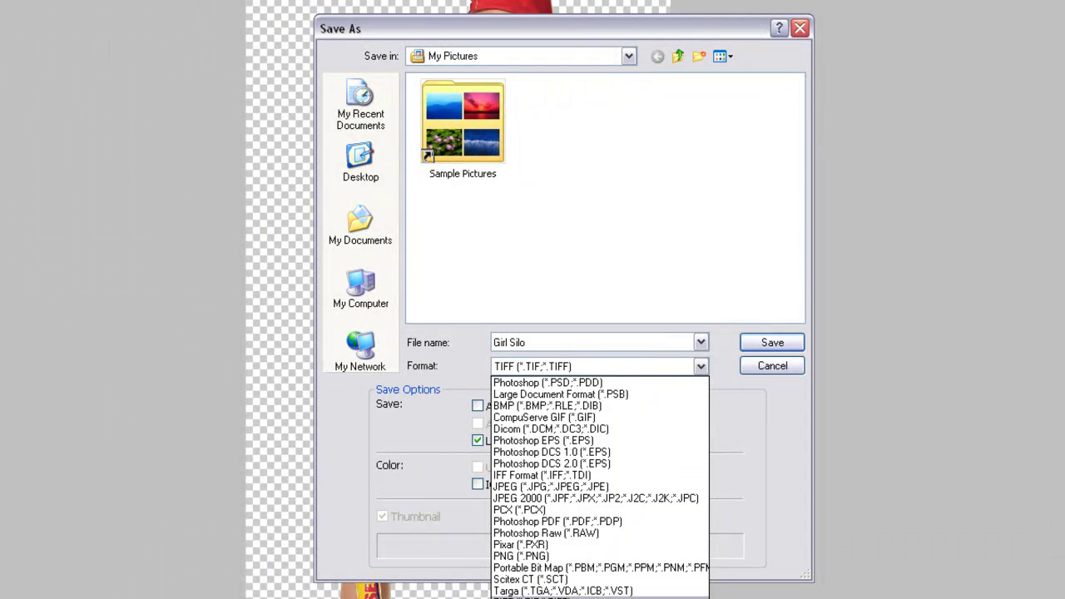
left_click(533, 596)
left_click(541, 342)
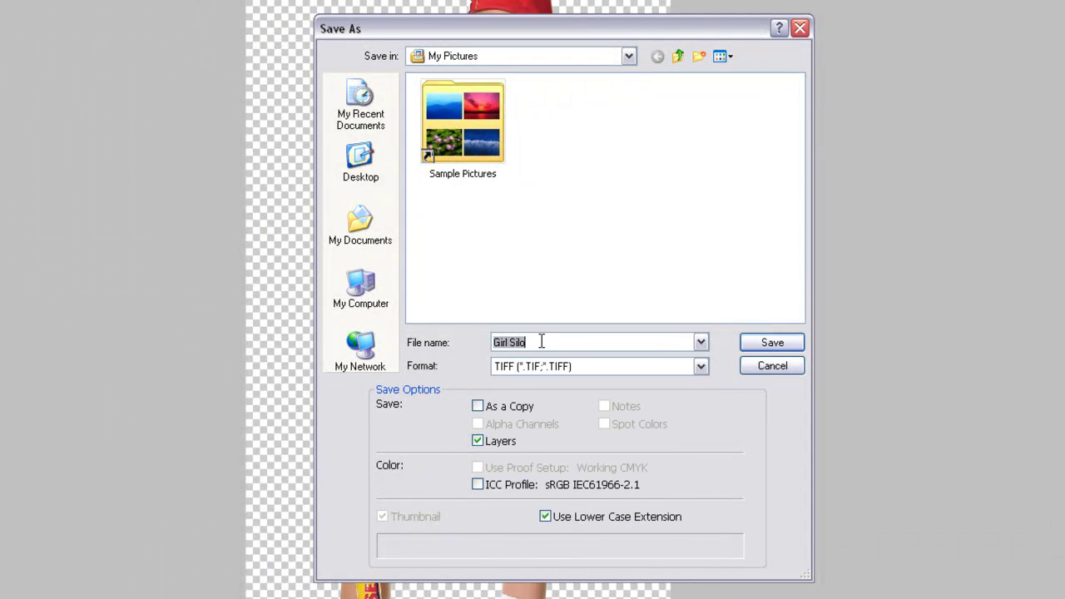
key("BackSpace")
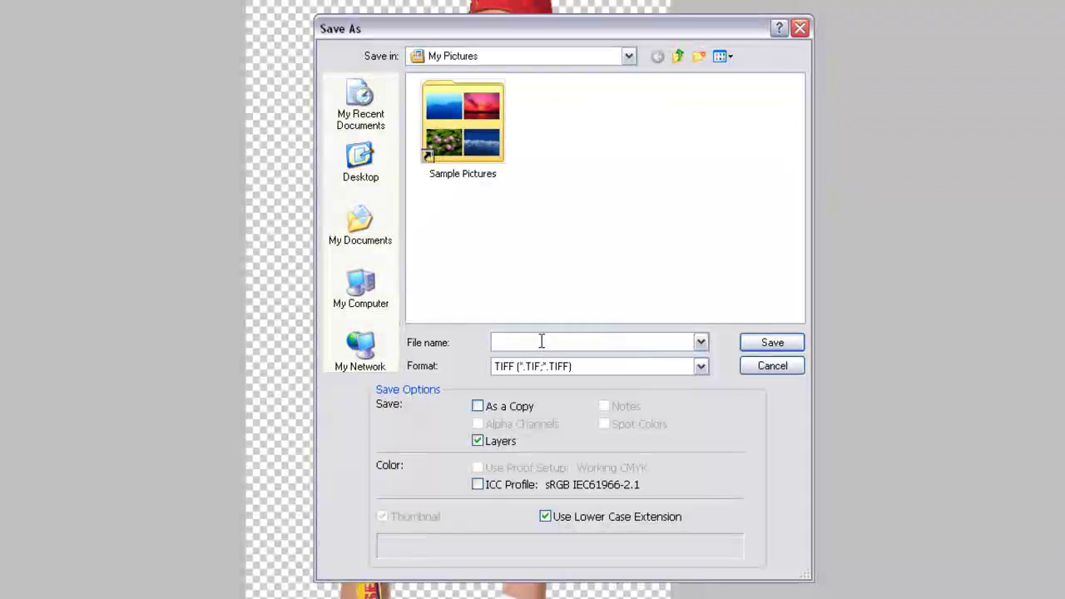
type("B")
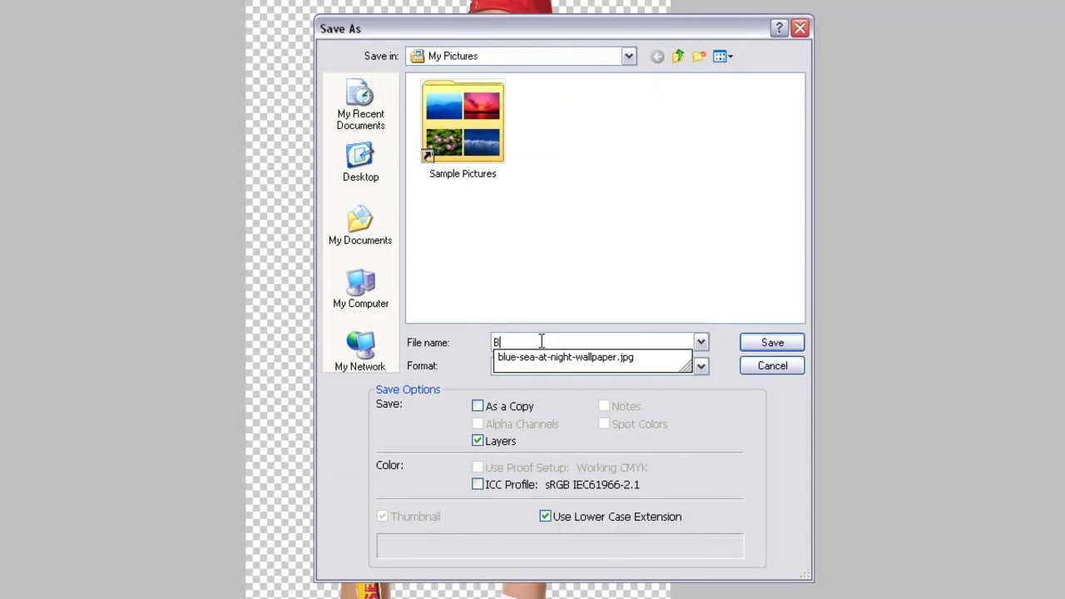
type("asba")
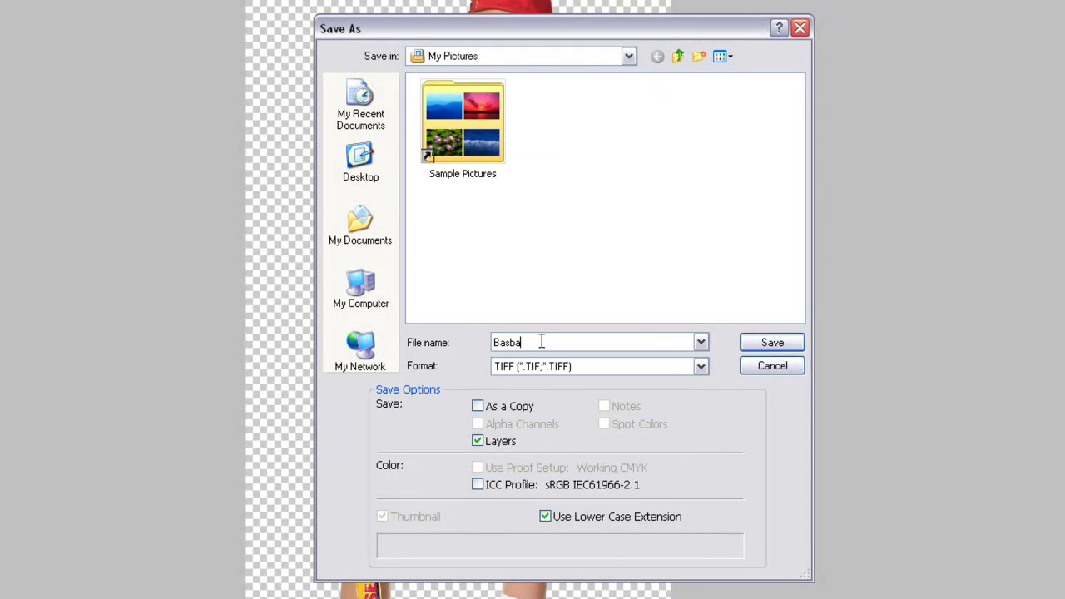
type("l")
key("BackSpace")
key("BackSpace")
key("BackSpace")
key("BackSpace")
type("seball girl")
left_click(789, 341)
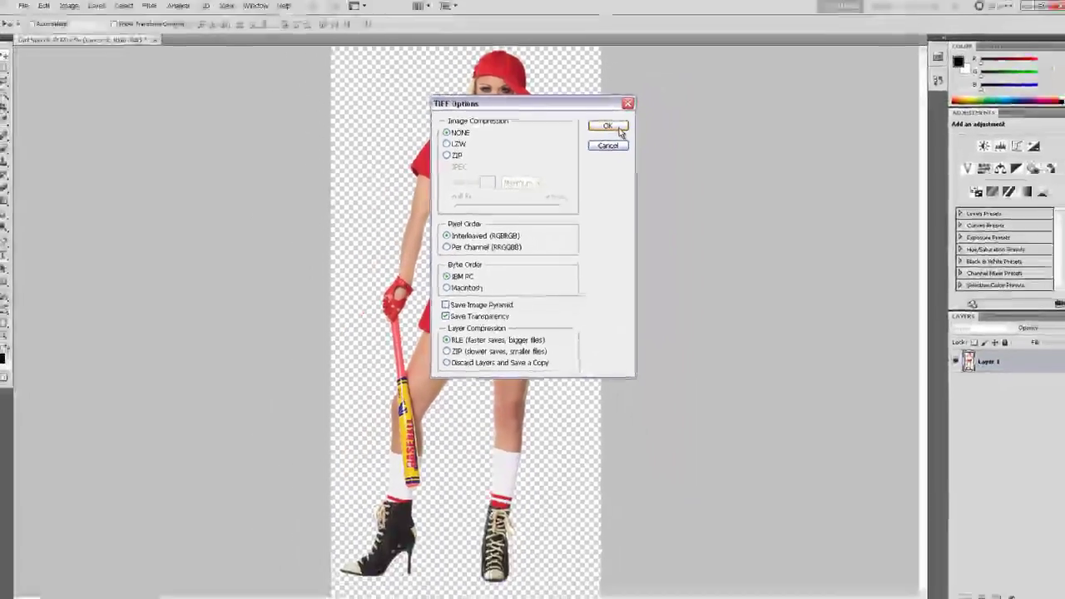
left_click(676, 101)
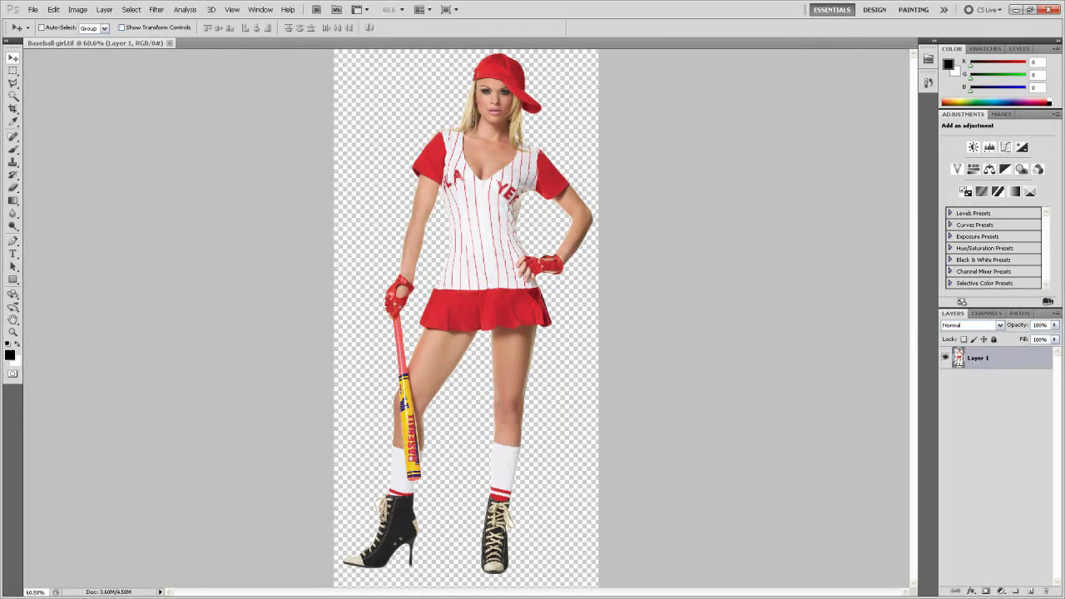
Step: Import Baseball girl.tif into the untitled CorelDRAW page as a TIFF bitmap
key("alt+Tab")
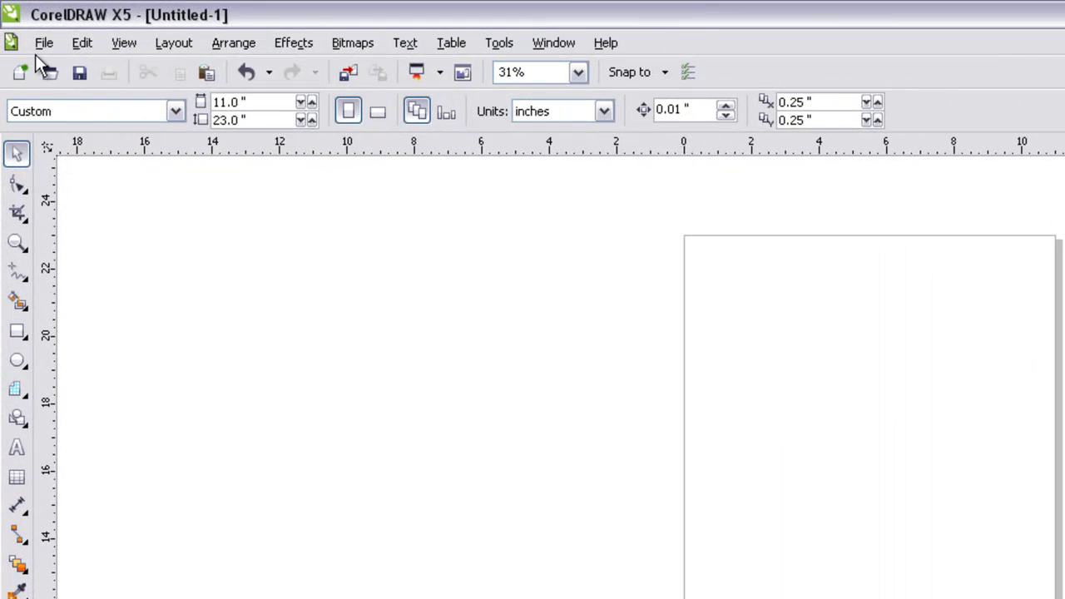
left_click(42, 44)
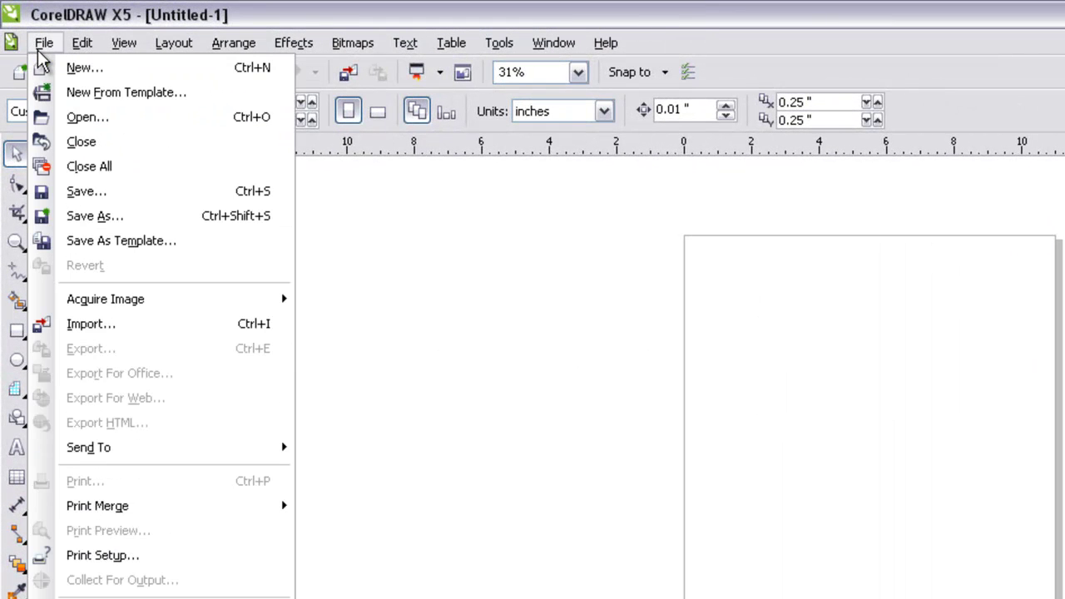
left_click(109, 326)
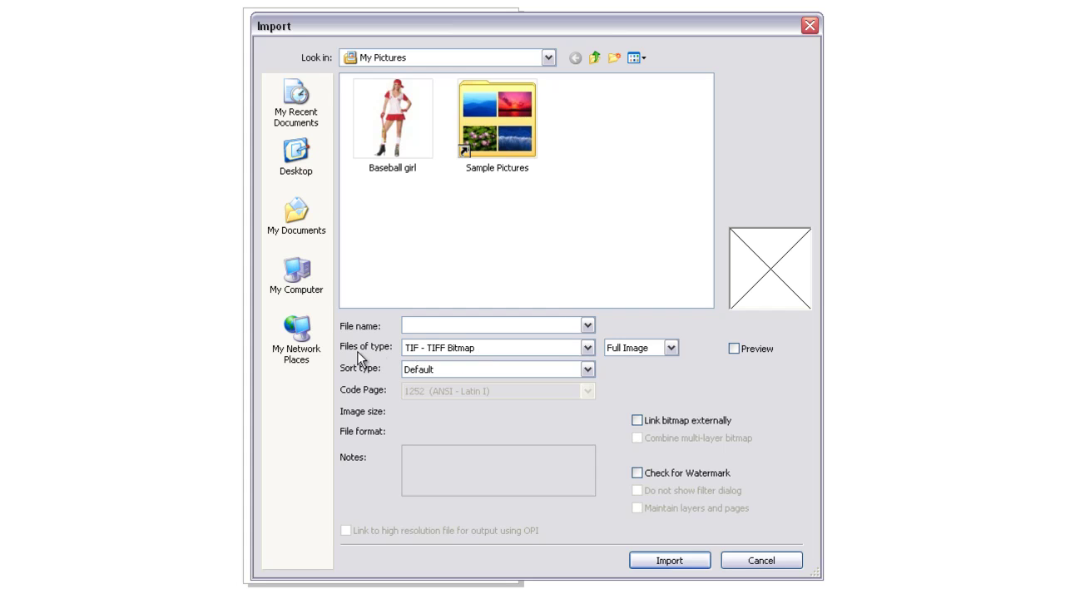
left_click(518, 350)
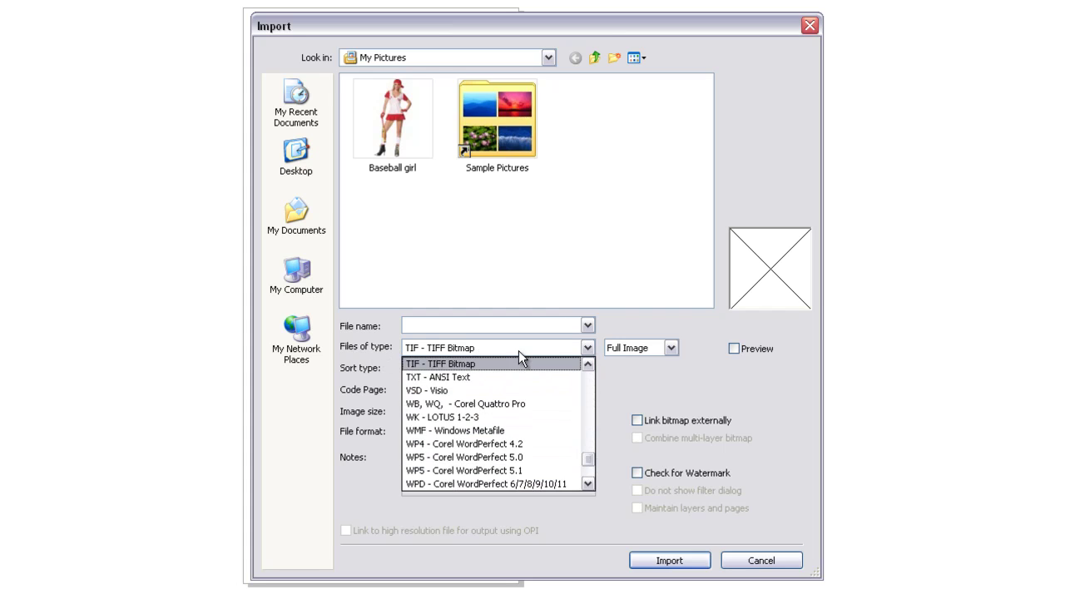
left_click(509, 365)
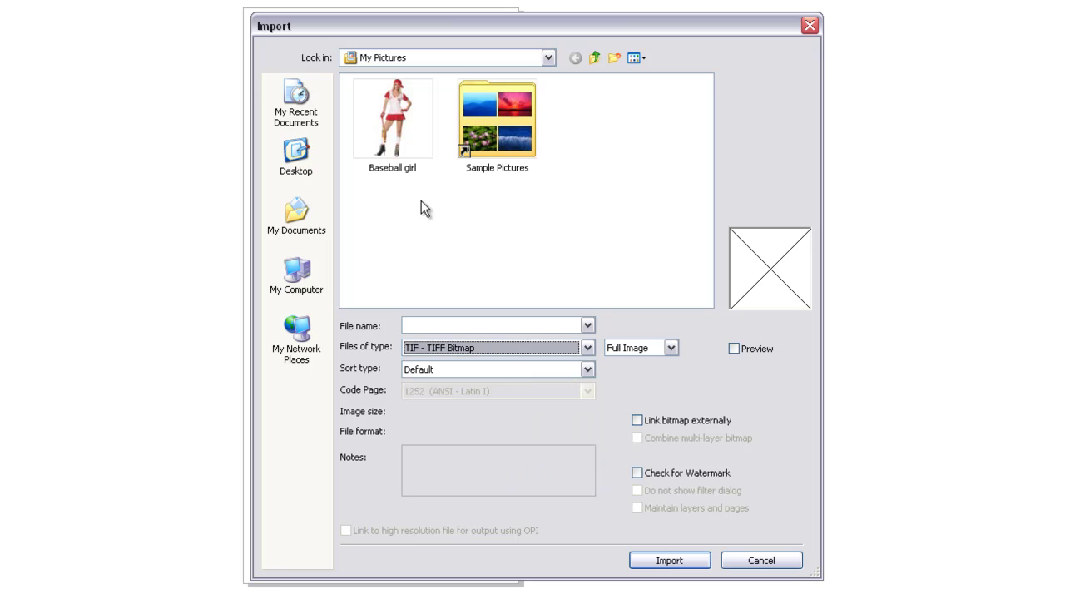
left_click(403, 122)
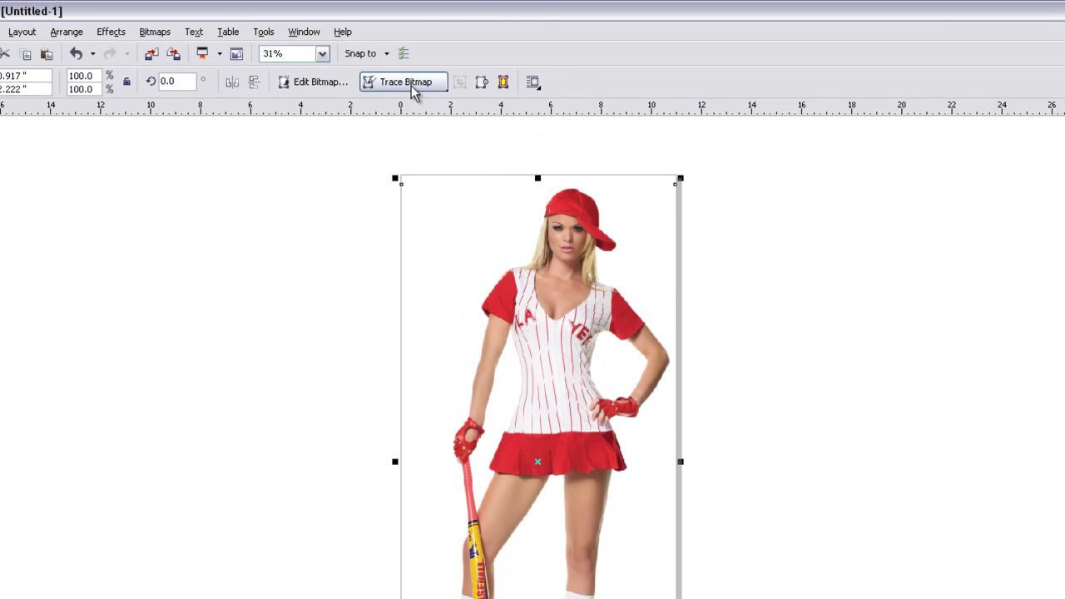
Step: Run a Line art outline trace on the imported photo in PowerTRACE
left_click(413, 86)
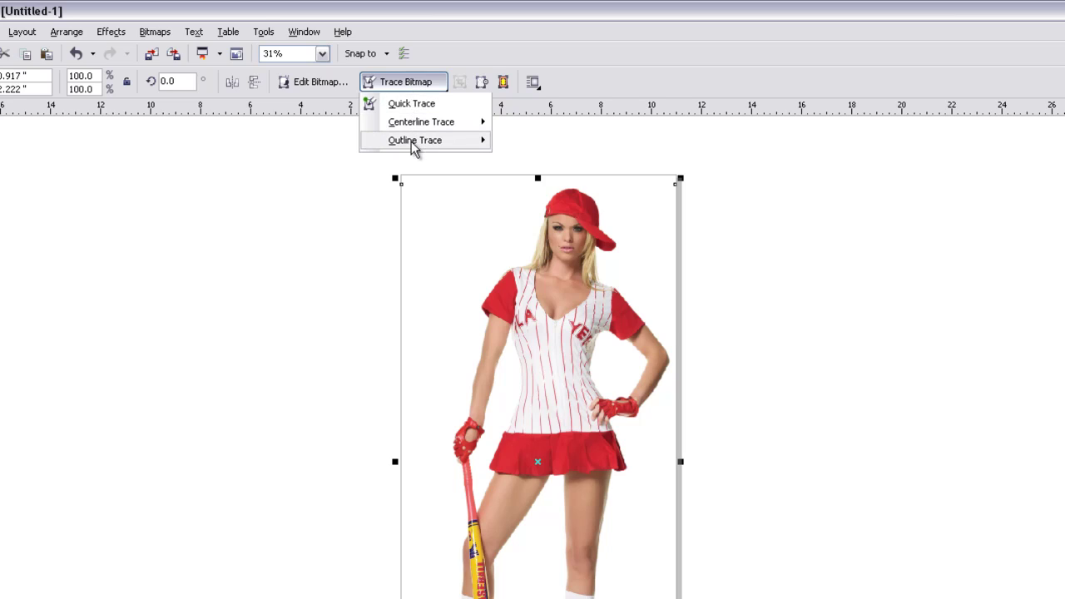
mouse_move(413, 147)
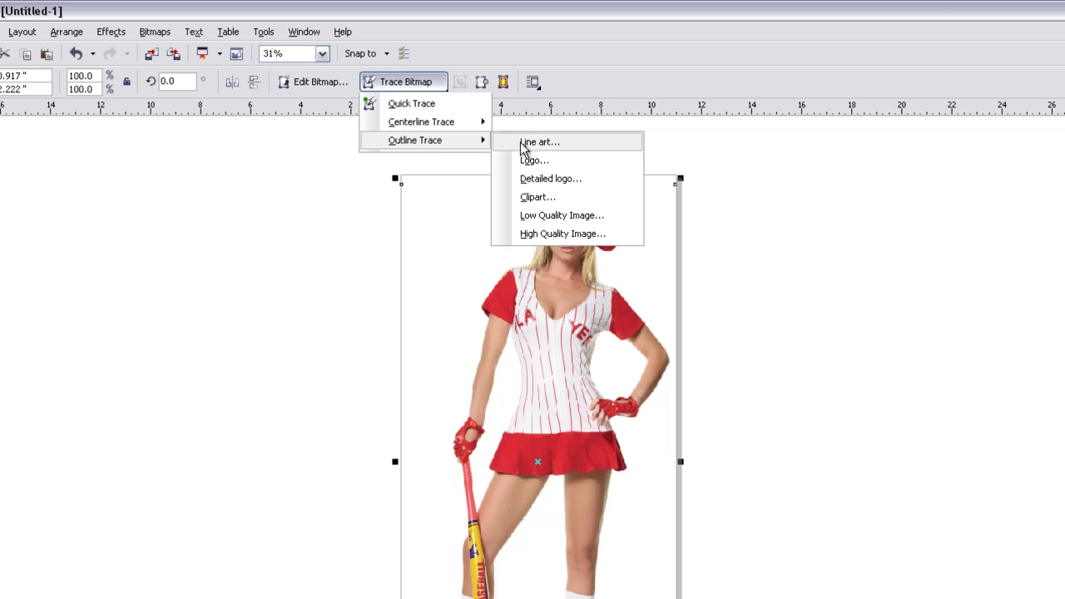
left_click(543, 4)
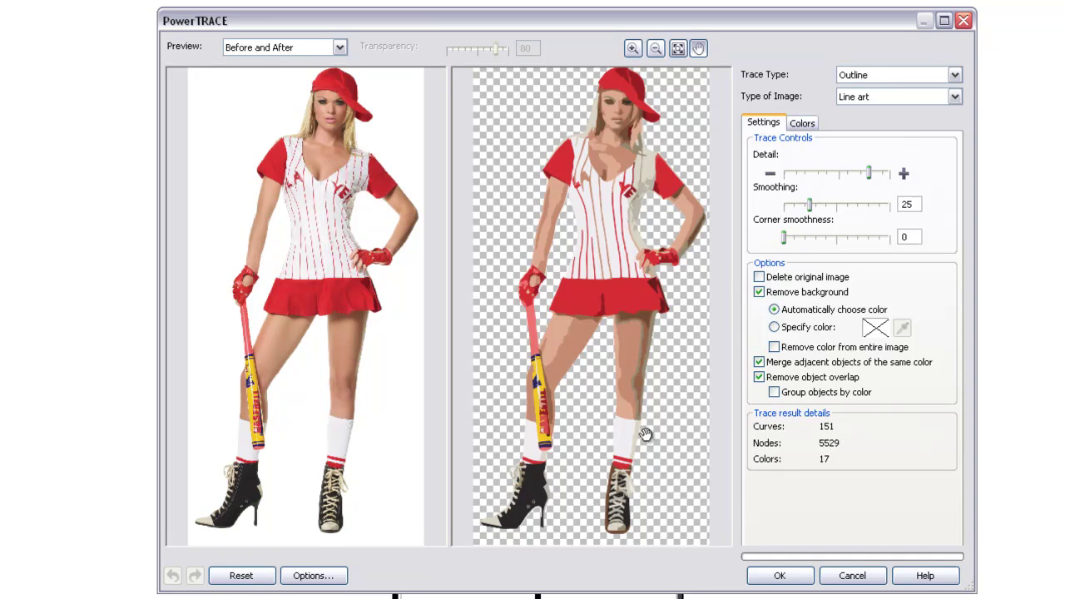
Step: Set the trace to Black and White with 1 colour and delete the 100% Black swatch
left_click(803, 124)
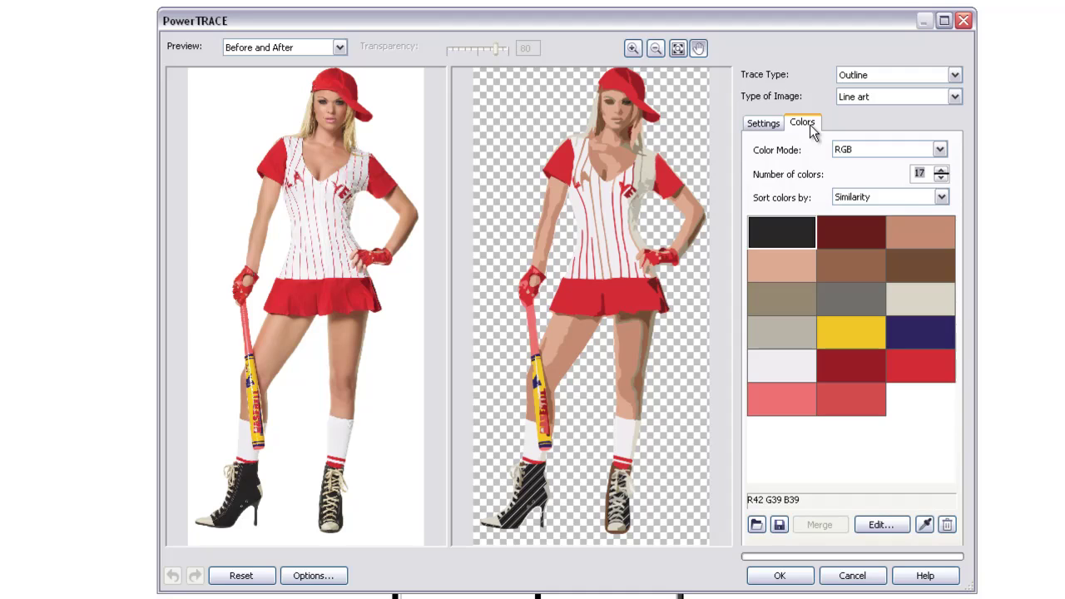
left_click(940, 150)
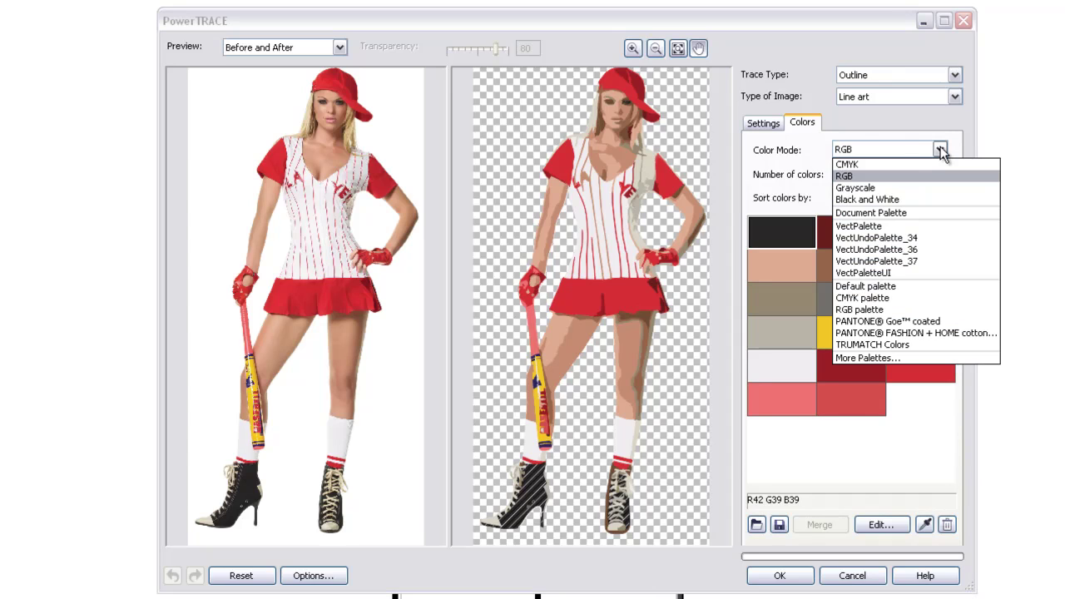
left_click(889, 201)
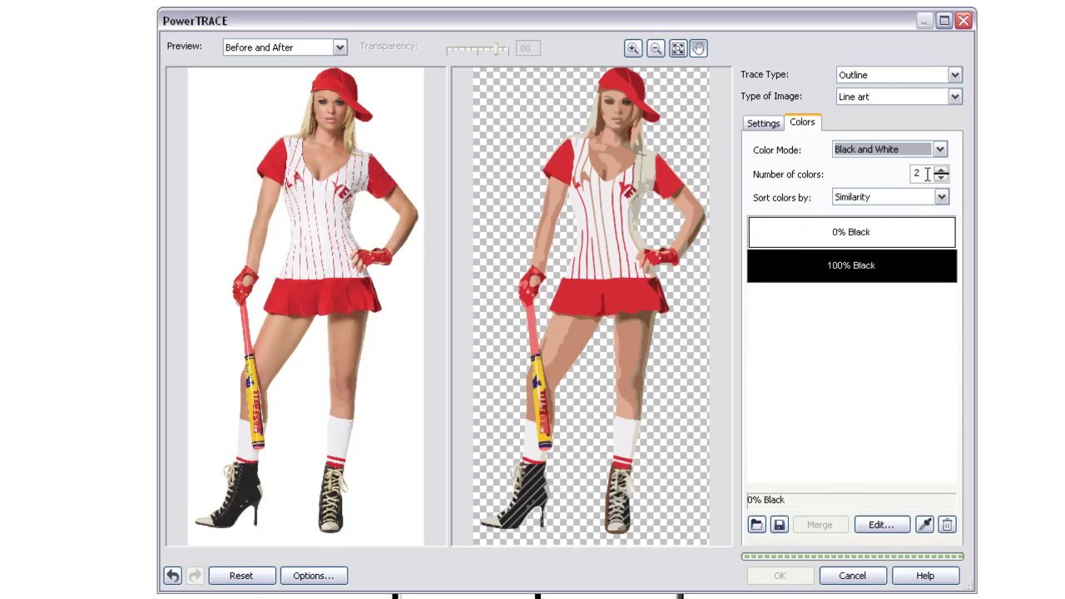
left_click(918, 174)
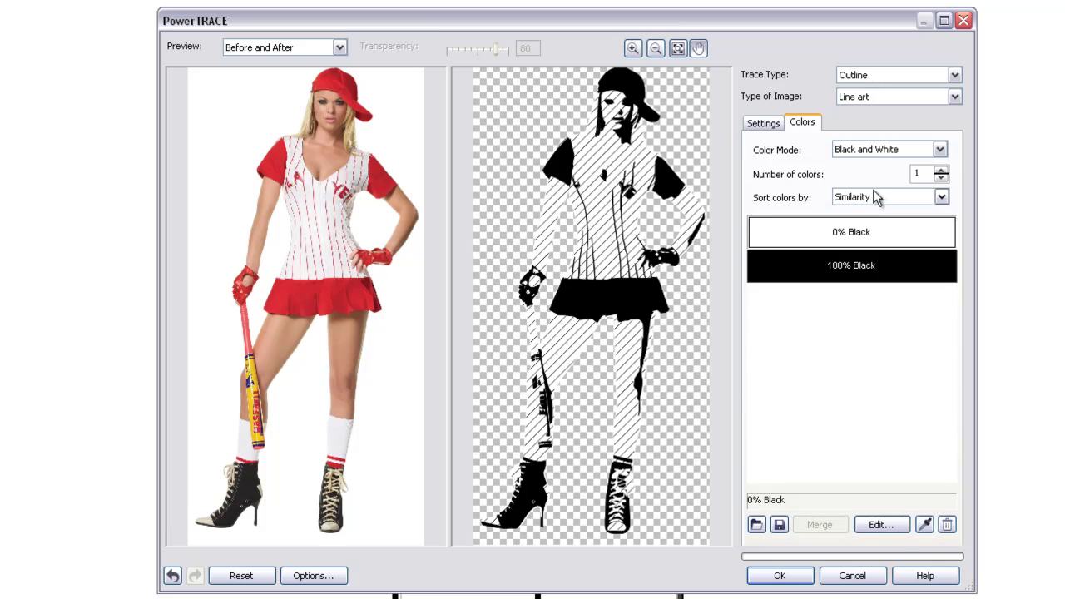
left_click(863, 275)
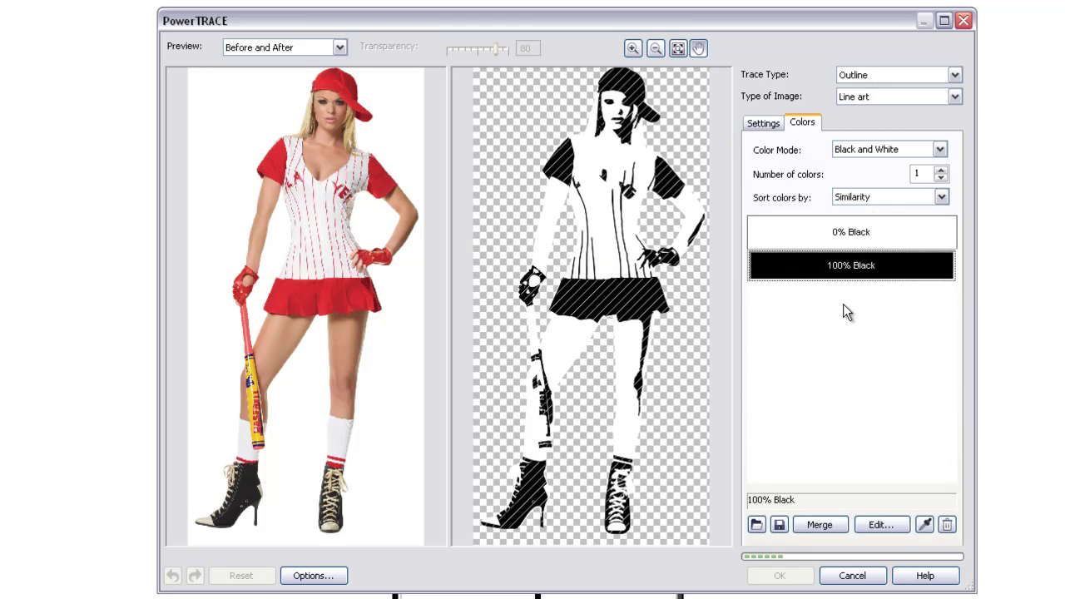
key("Delete")
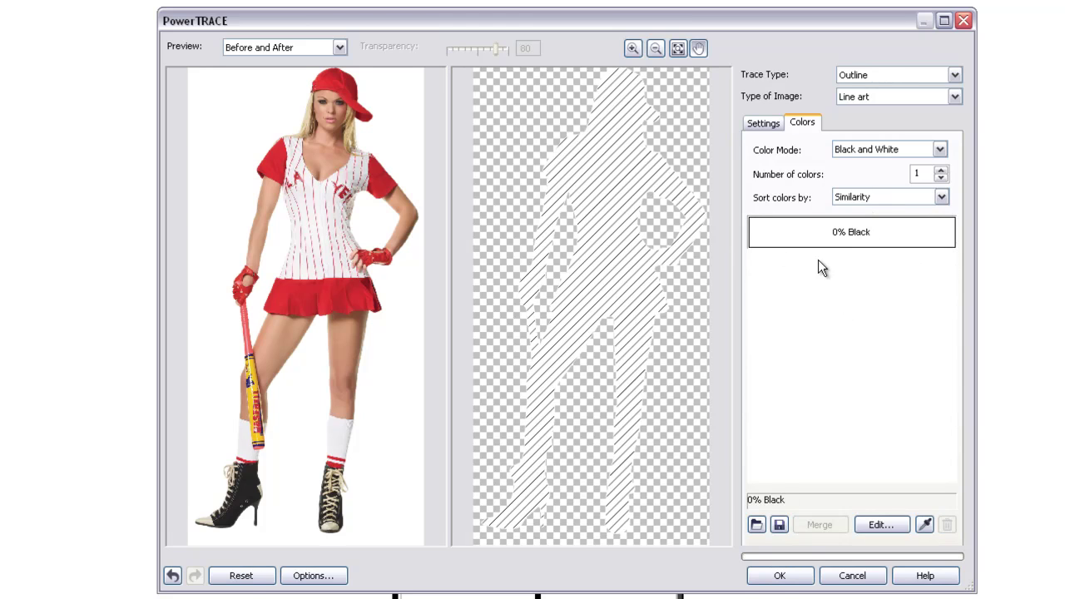
Step: Select the remaining 0% Black colour and sample the skirt's red from the photo
left_click(891, 240)
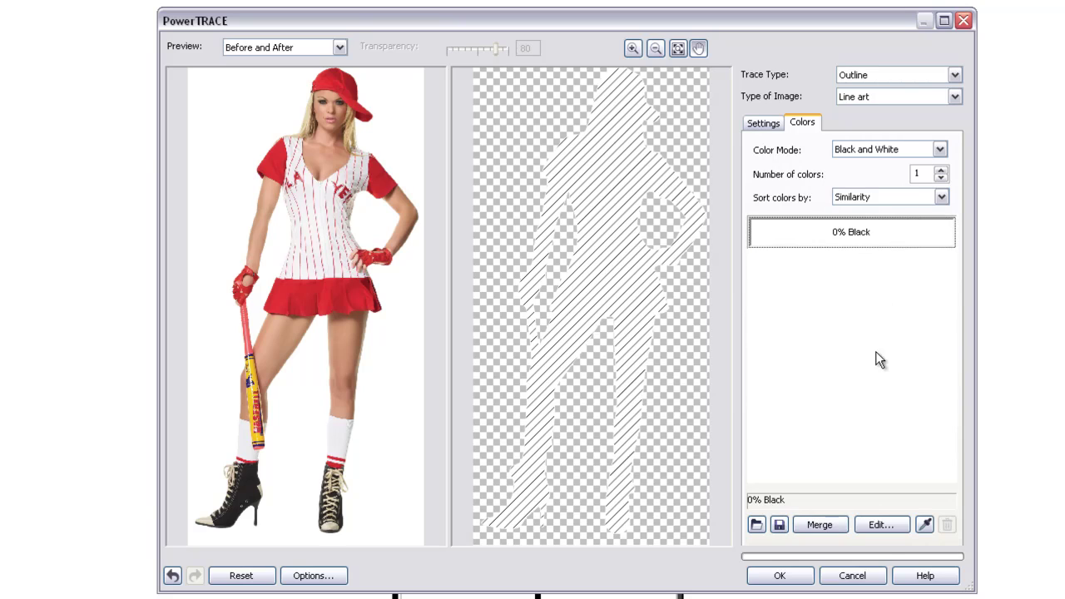
left_click(927, 526)
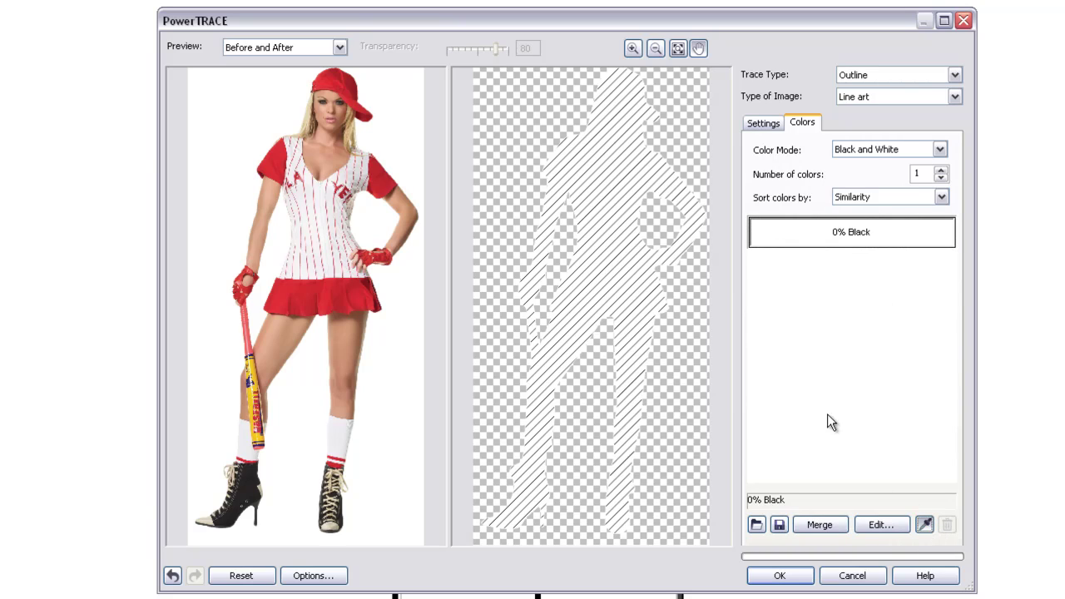
left_click(370, 304)
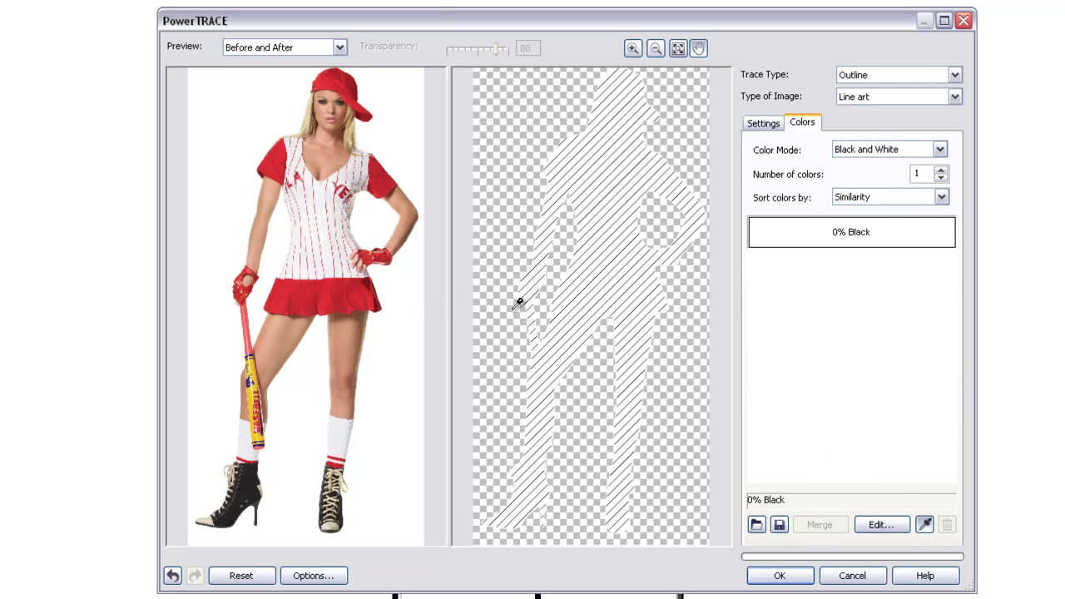
Step: Change the trace colour to pure red on the Mixers colour wheel
left_click(878, 524)
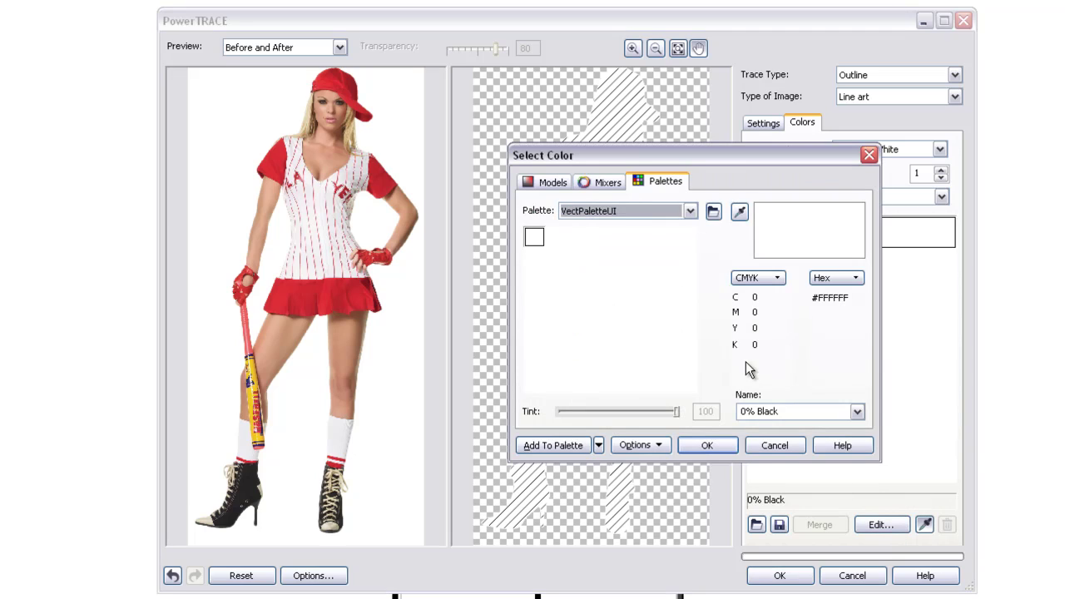
left_click(610, 183)
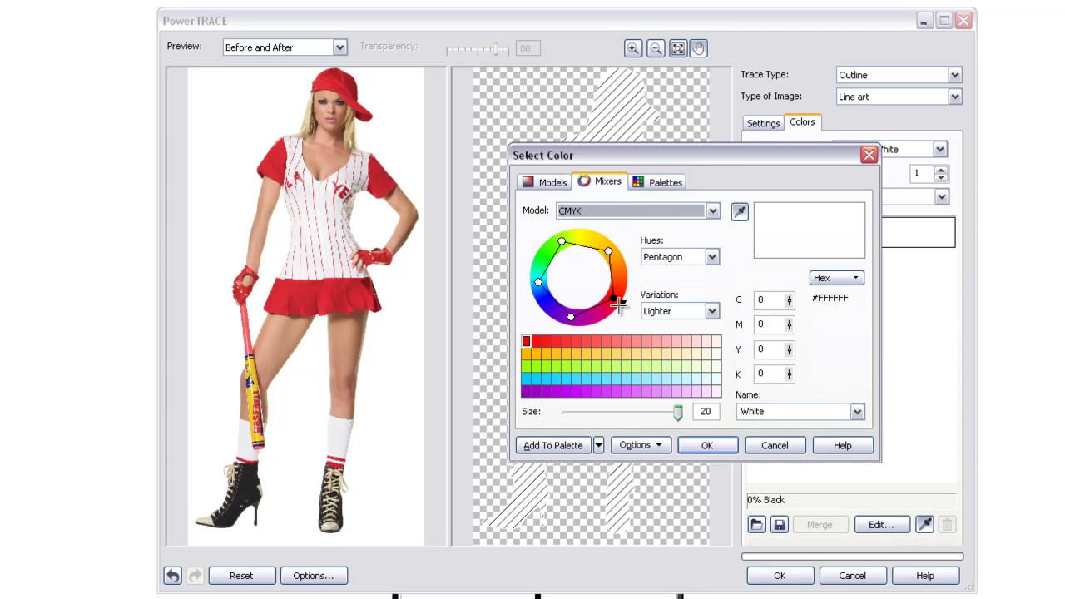
left_click(617, 303)
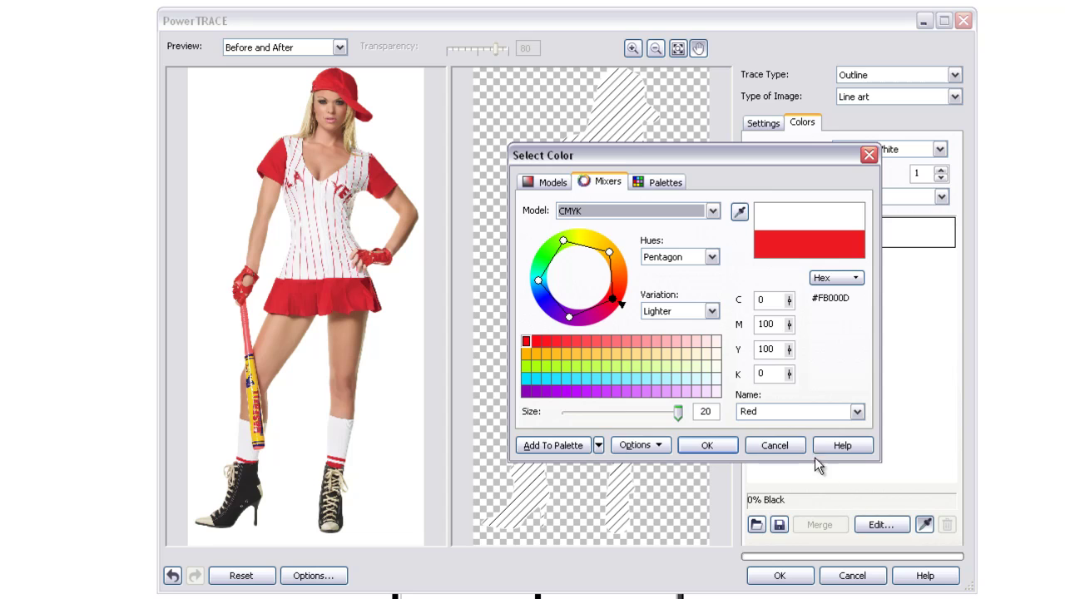
left_click(708, 447)
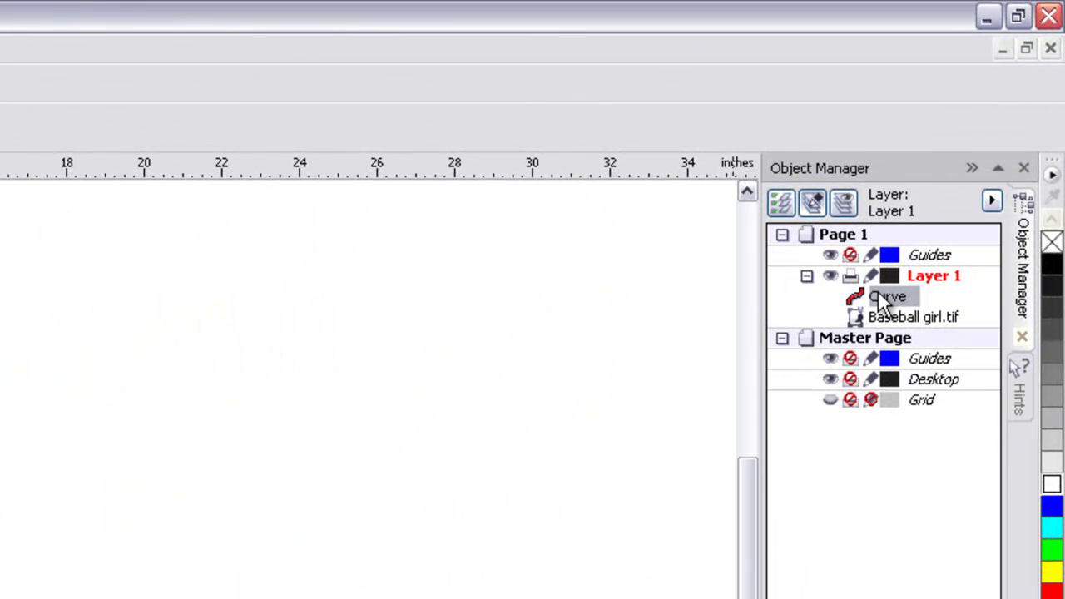
Step: Drag the red traced Curve below Baseball girl.tif in the Object Manager
left_click_drag(882, 298, 879, 329)
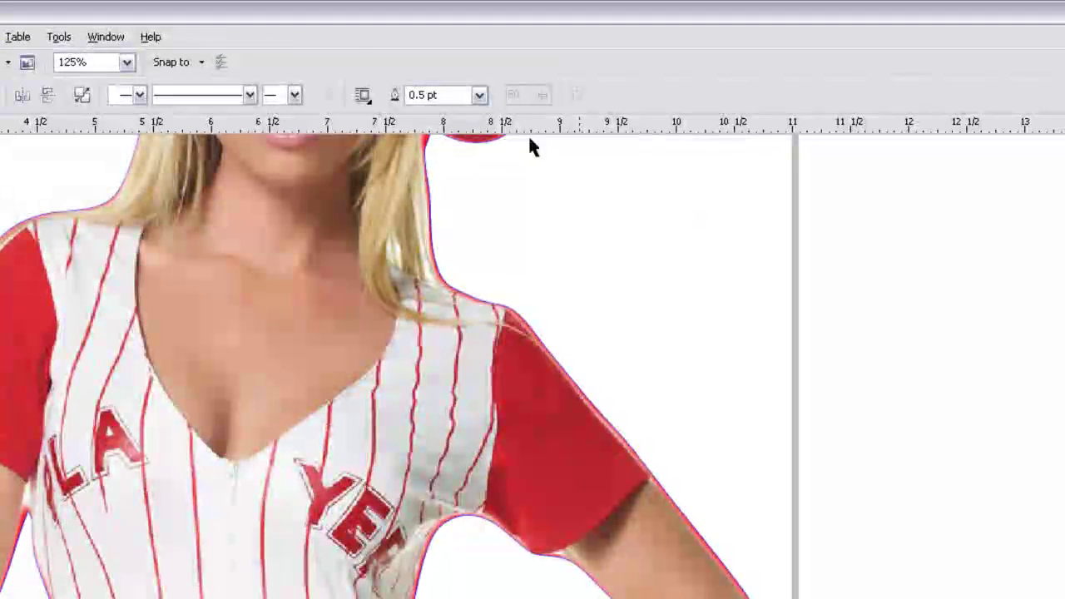
Step: Set the silhouette curve's outline width to 24.0 pt and verify it in Outline Pen
left_click(480, 95)
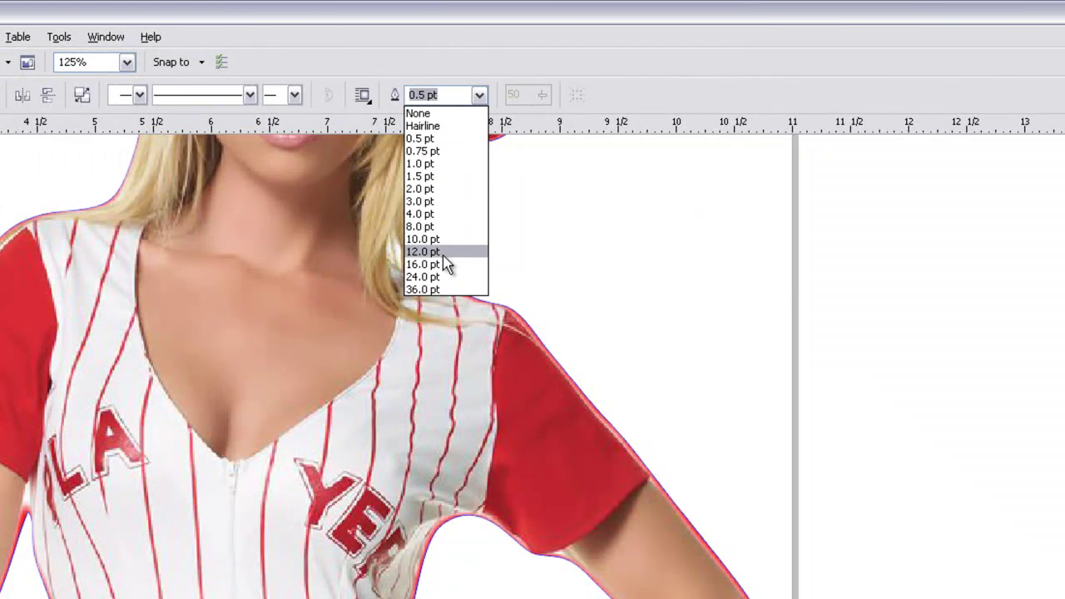
left_click(431, 277)
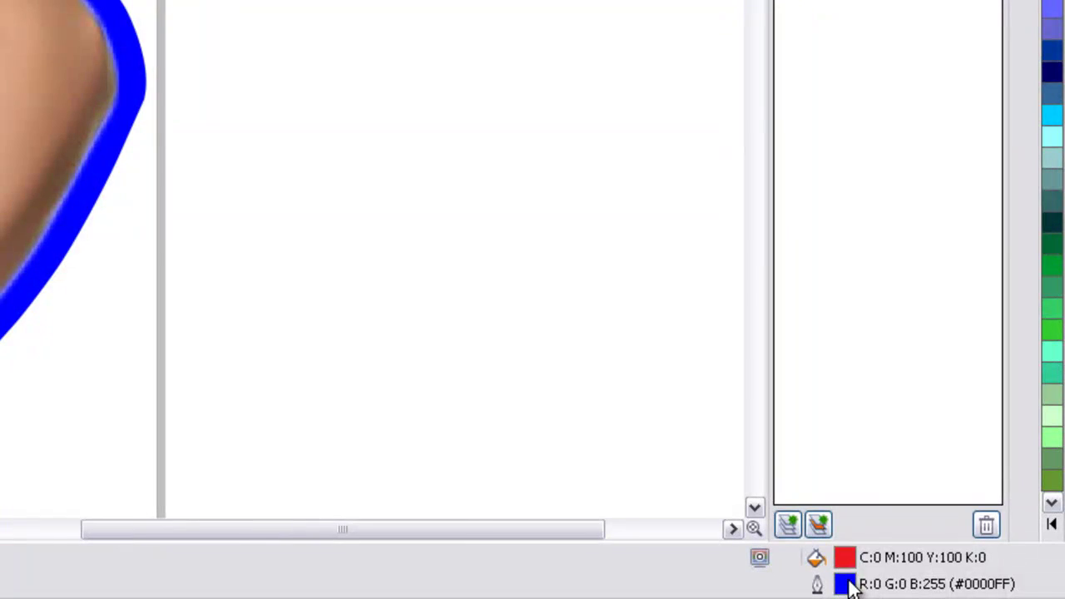
double_click(848, 585)
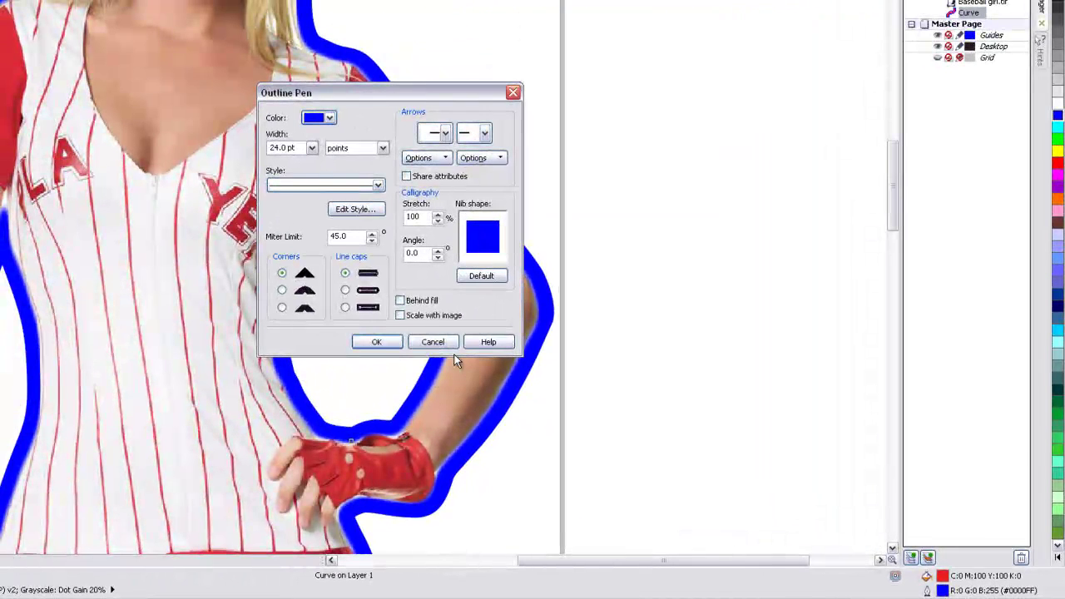
left_click(412, 340)
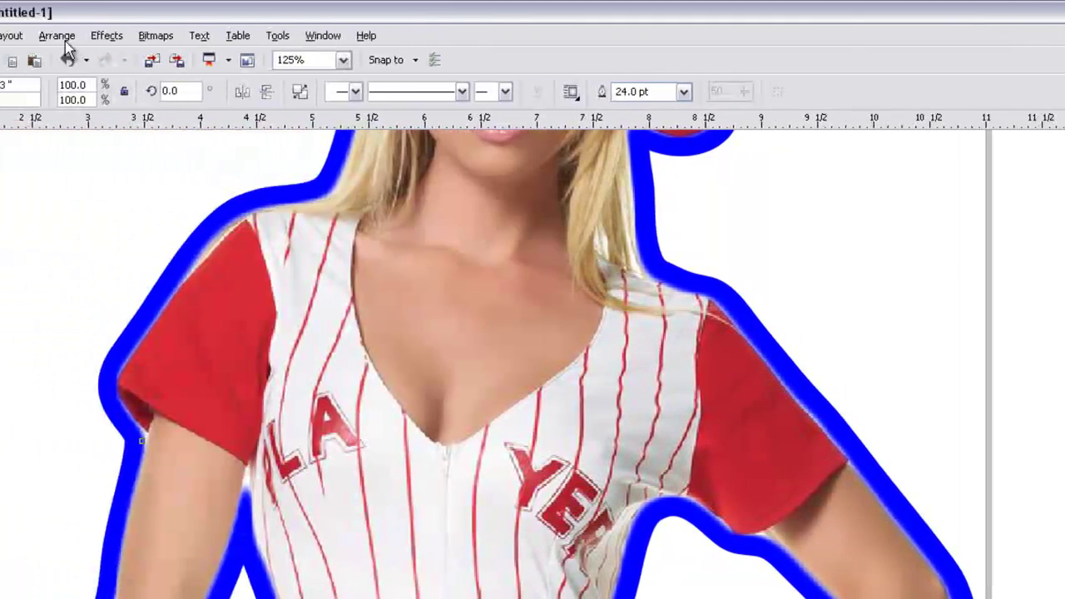
Step: Convert the 24 pt outline to an object and move the photo off to the right
left_click(60, 36)
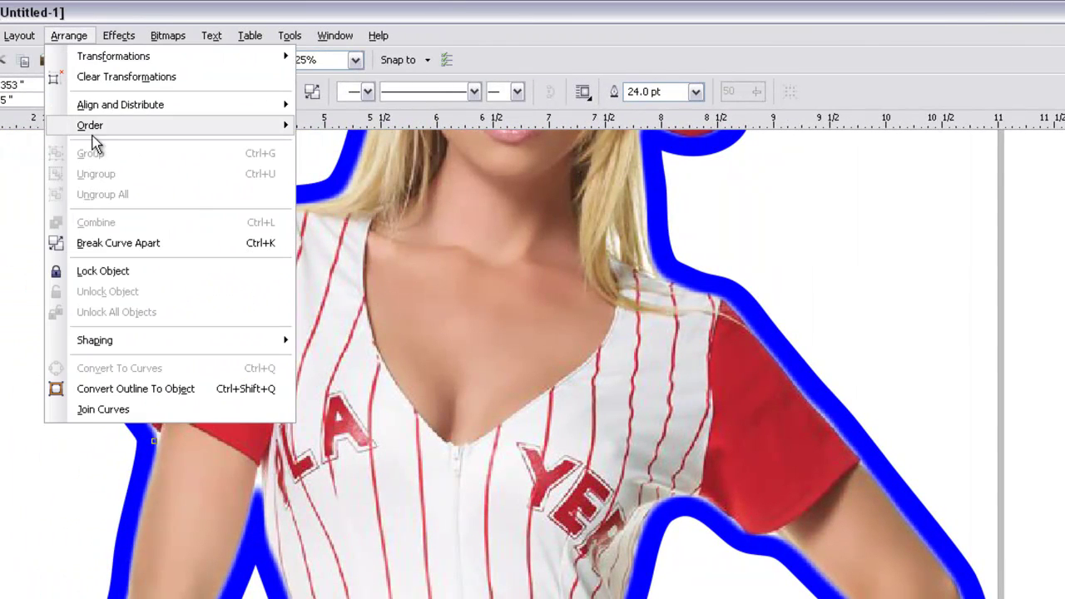
left_click(133, 388)
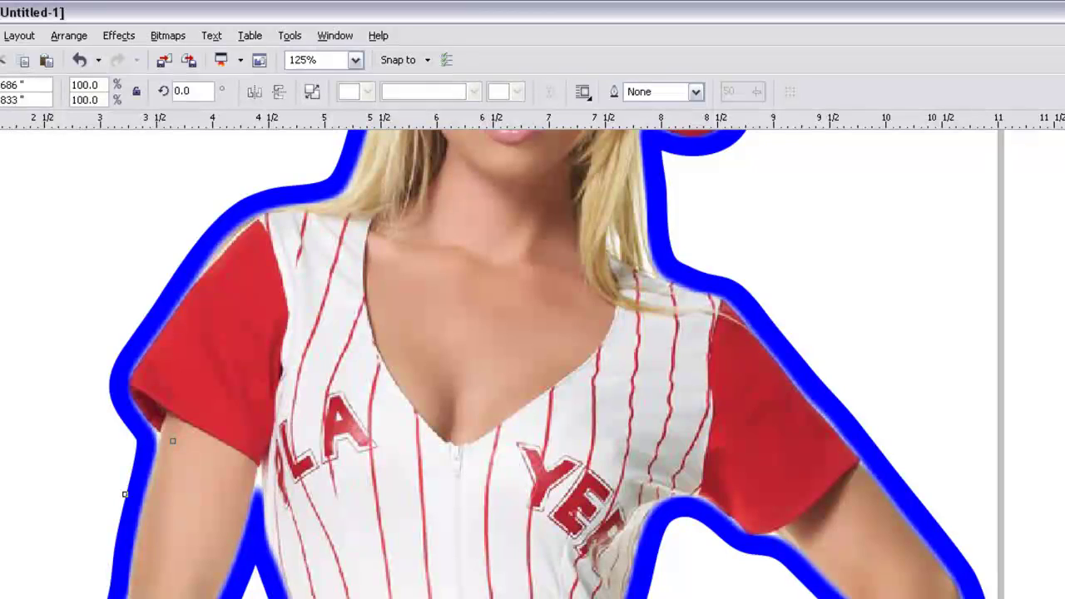
scroll(552, 380, "down", 1)
left_click(512, 375)
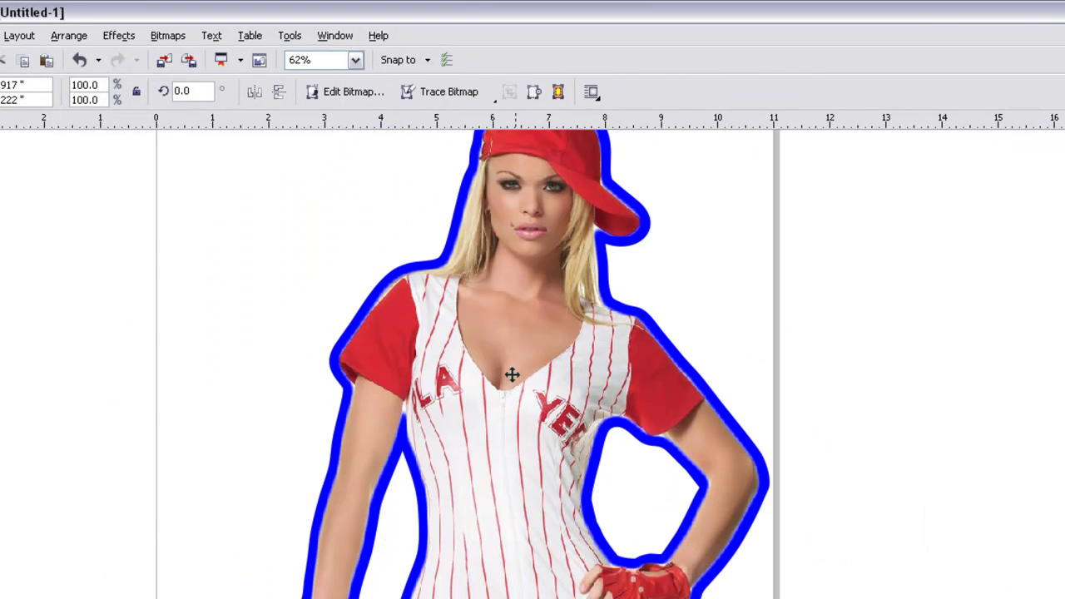
left_click_drag(512, 375, 1064, 375)
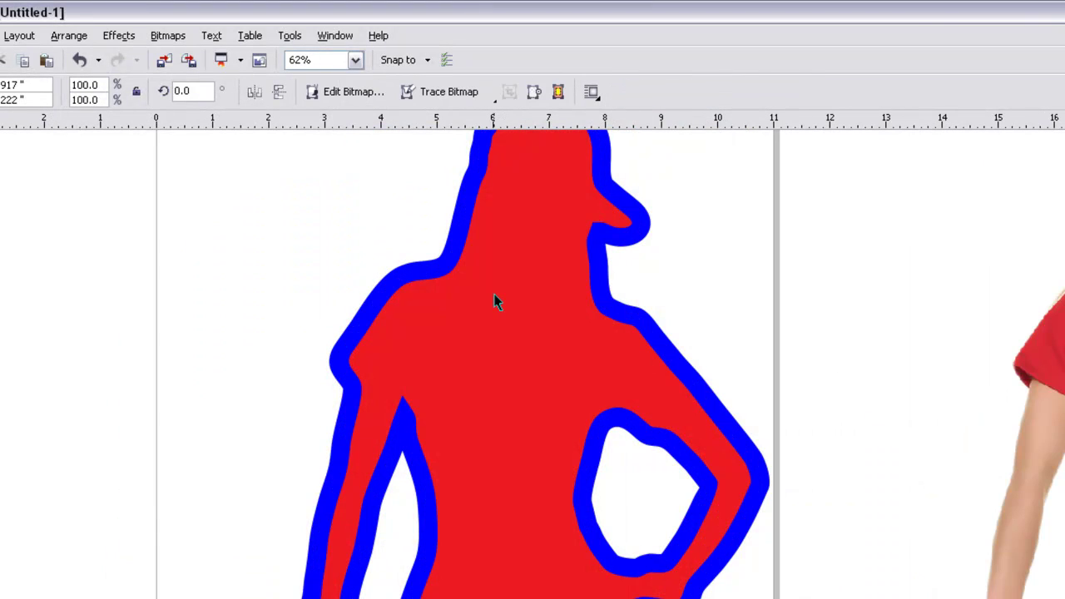
Step: Select the red silhouette and select all its nodes with the Shape tool
left_click(454, 309)
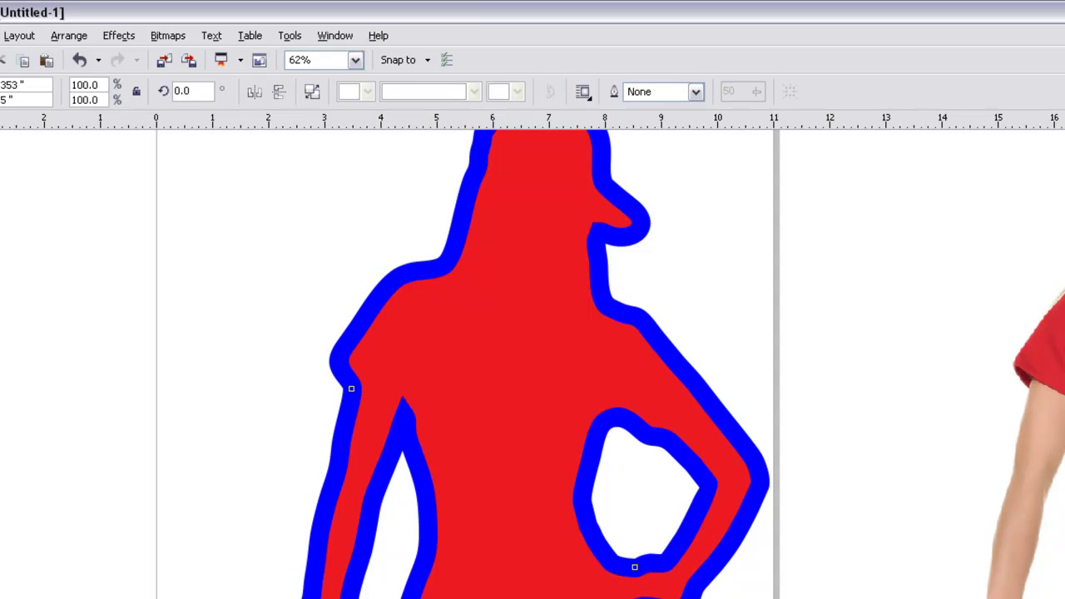
key("F10")
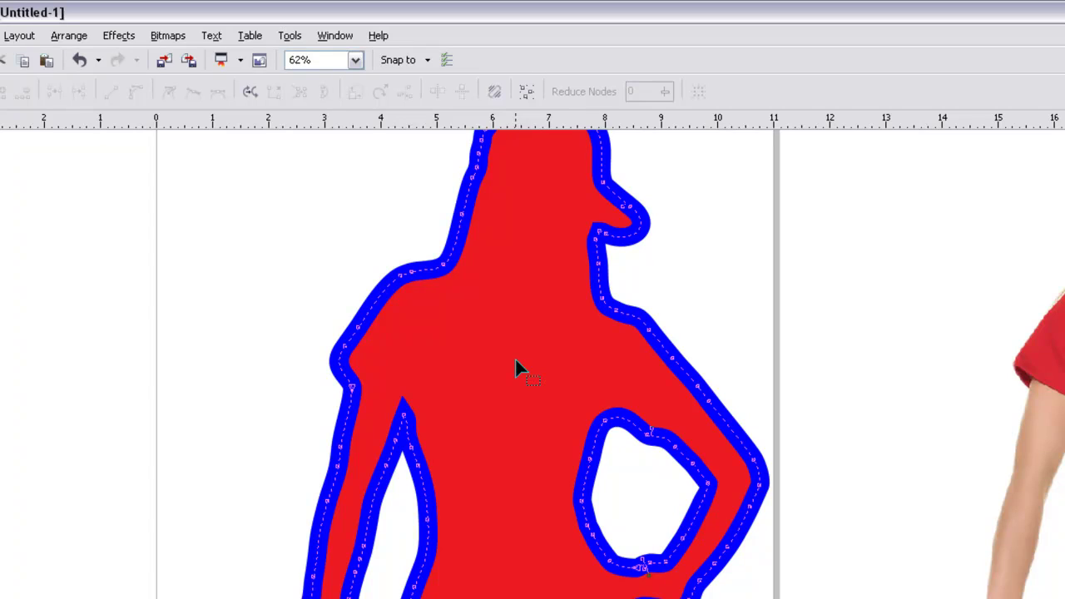
key("ctrl+a")
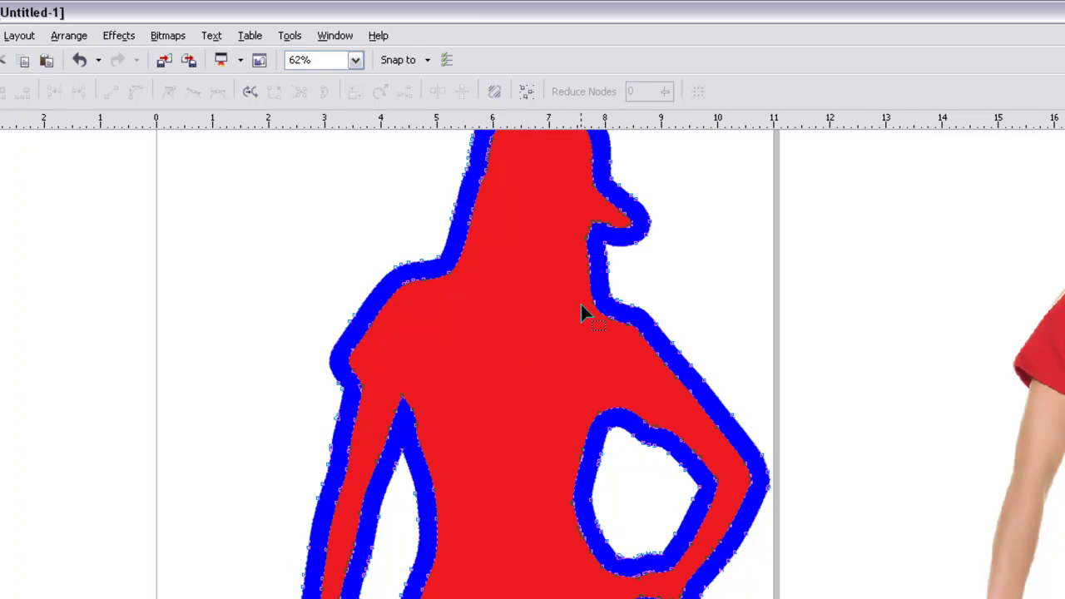
scroll(635, 454, "up", 1)
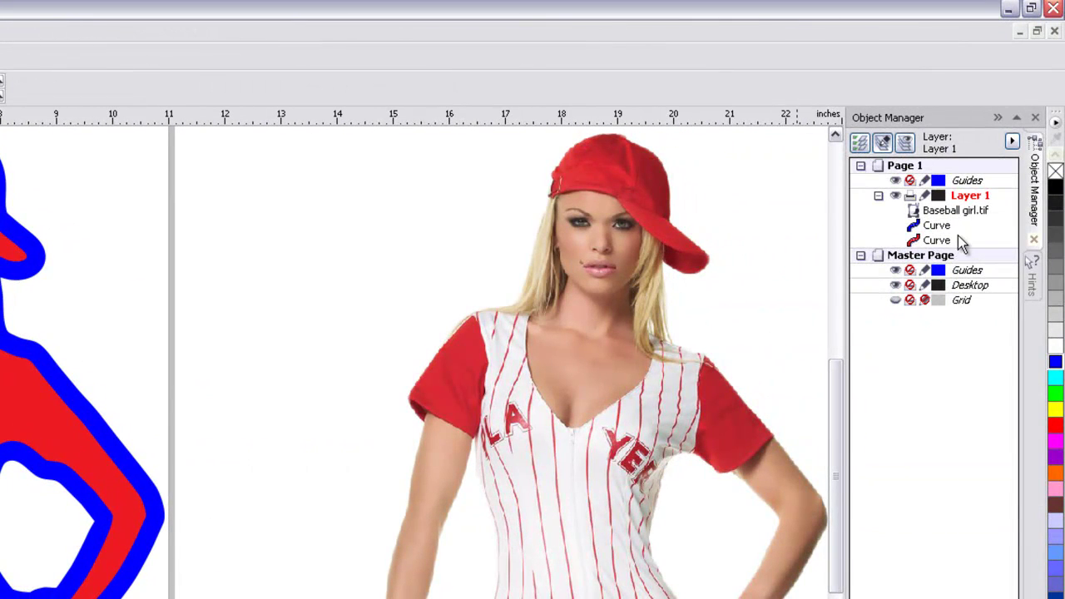
Step: Select both Curve objects and weld them into a single red shape
left_click(940, 226)
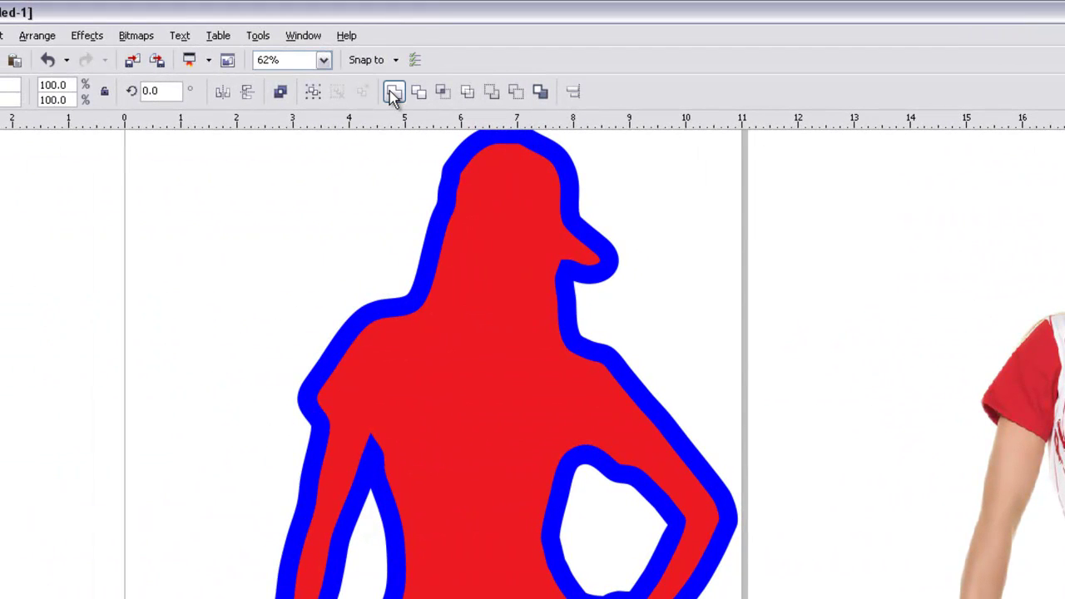
left_click(391, 92)
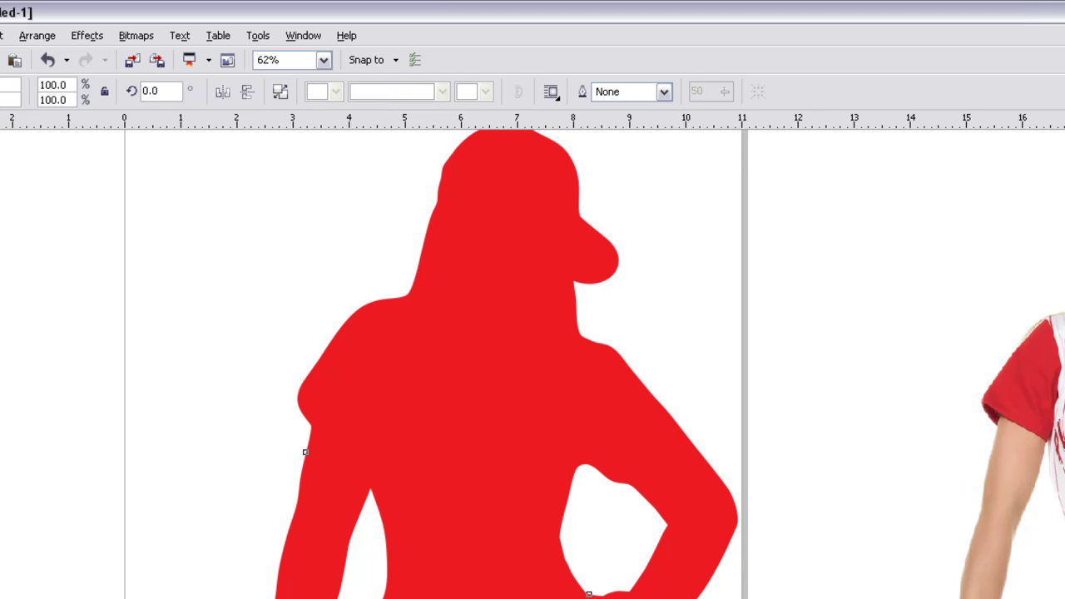
key("F10")
scroll(357, 357, "down", 2)
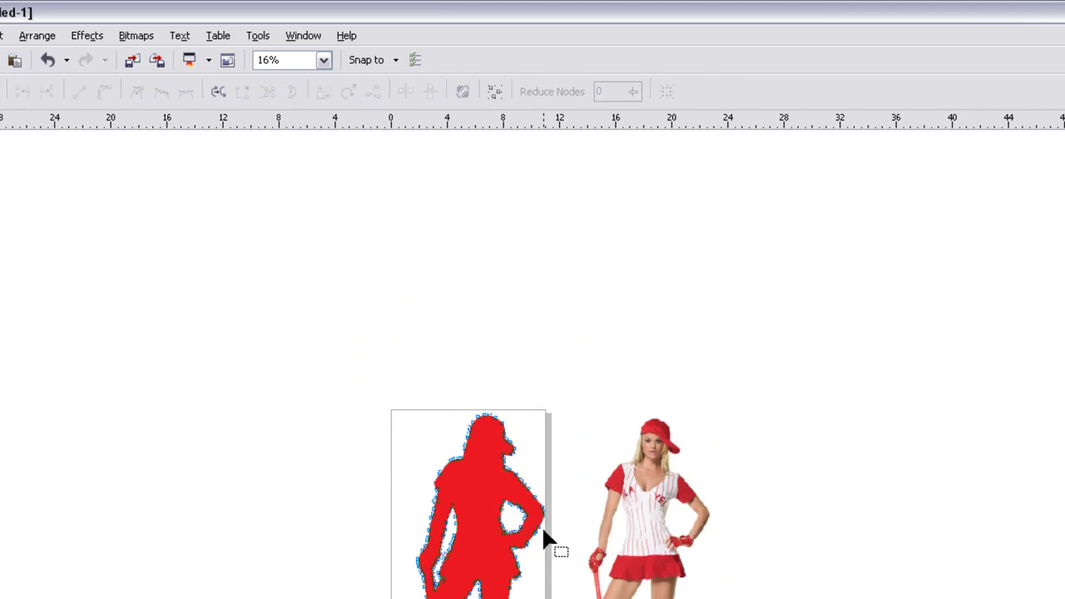
scroll(551, 547, "up", 2)
scroll(437, 503, "up", 1)
scroll(616, 485, "down", 1)
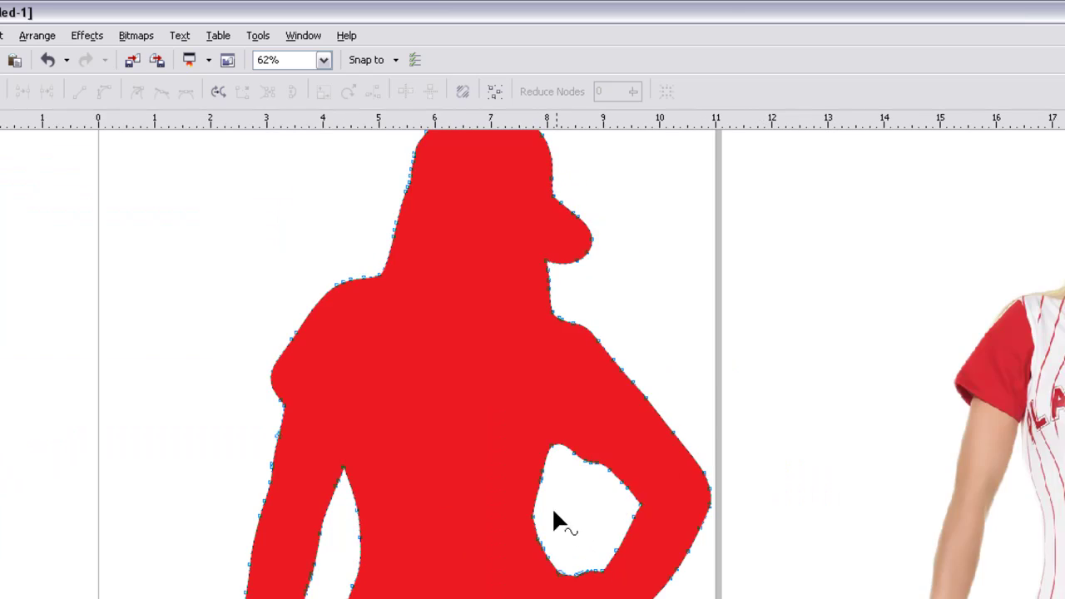
scroll(555, 514, "down", 1)
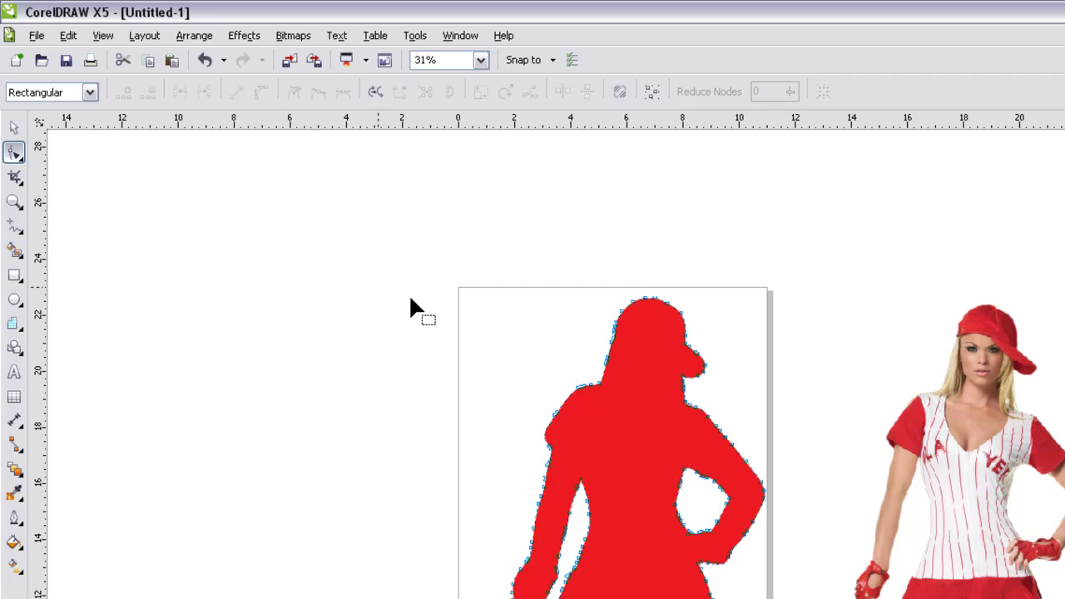
Step: Marquee-select every node of the welded silhouette and apply Reduce Nodes
left_click_drag(394, 230, 773, 598)
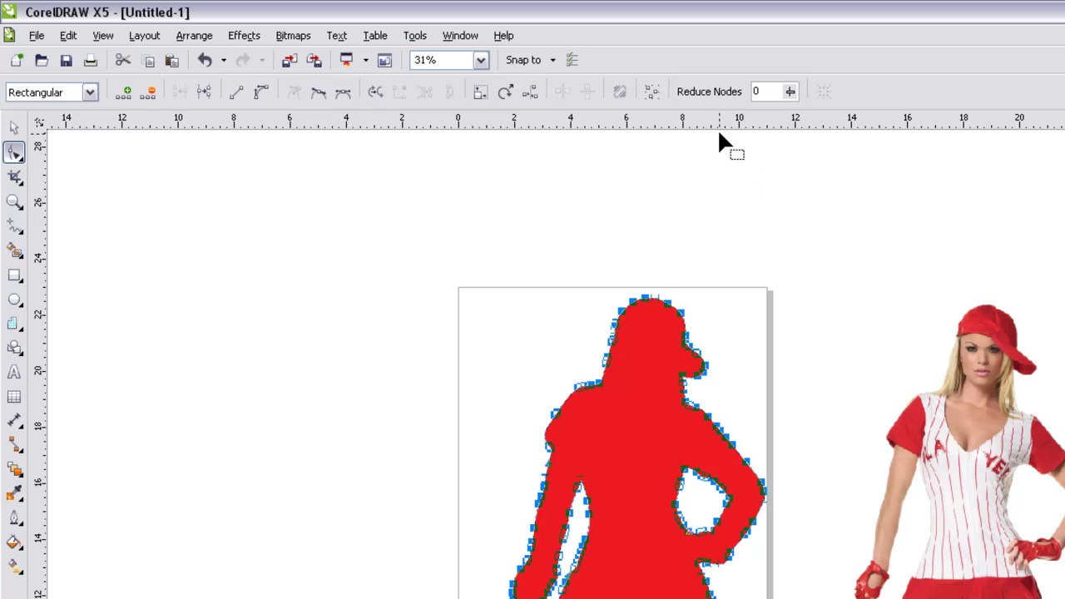
left_click(713, 103)
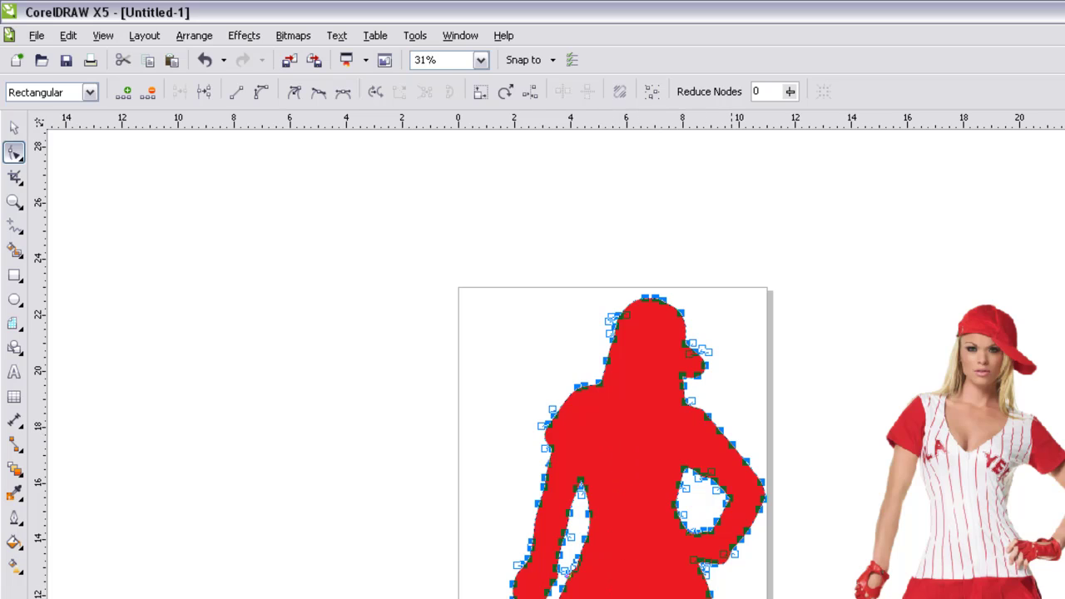
left_click(14, 129)
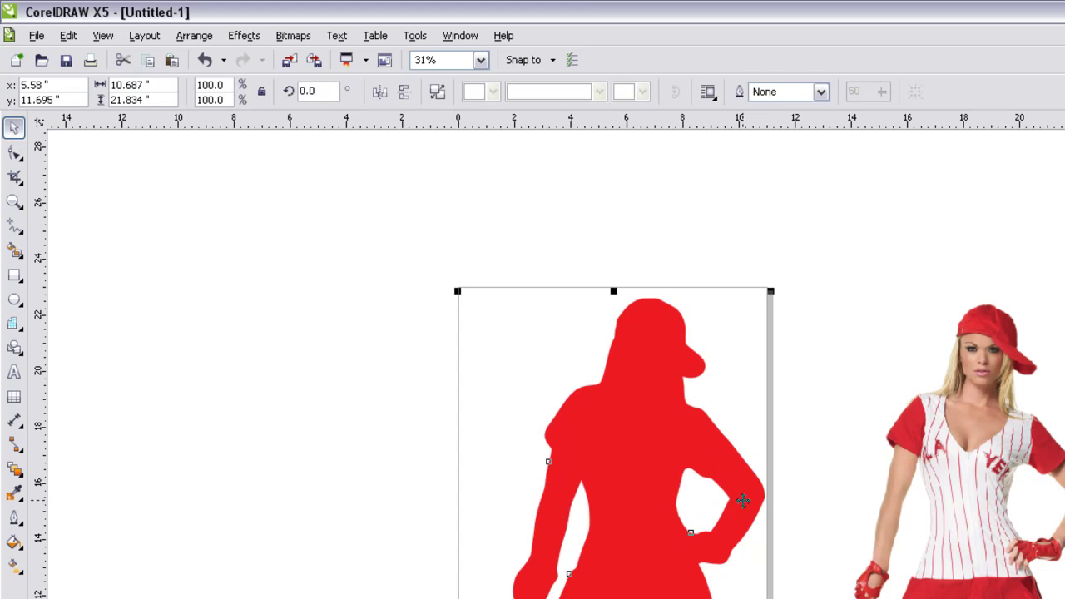
Step: Place the photo back over the silhouette, then remove the silhouette's red and give it a 0.5 pt magenta outline
left_click_drag(885, 433, 873, 431)
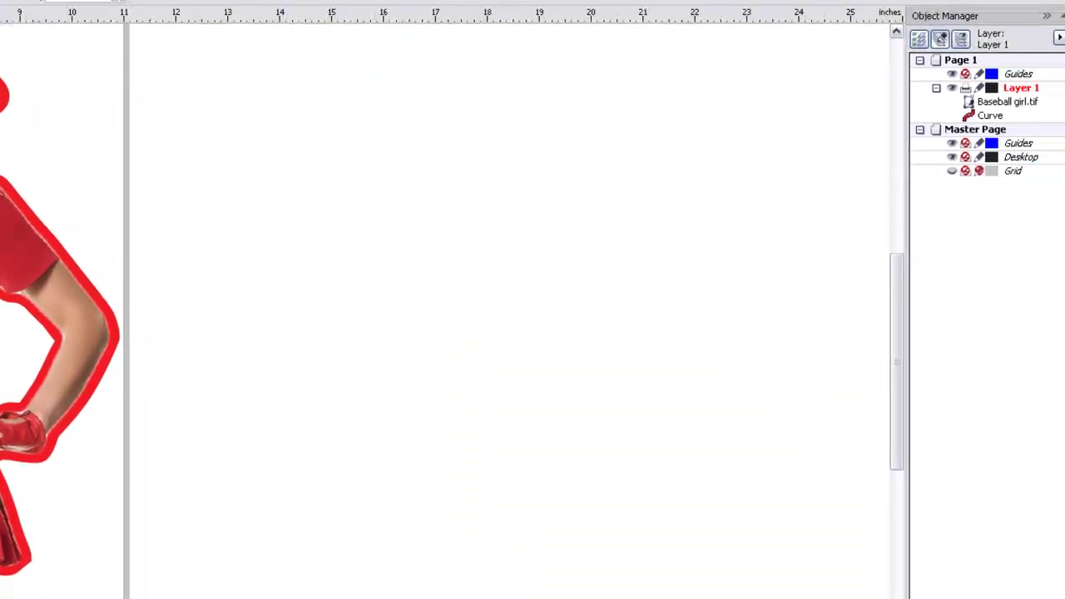
left_click(945, 136)
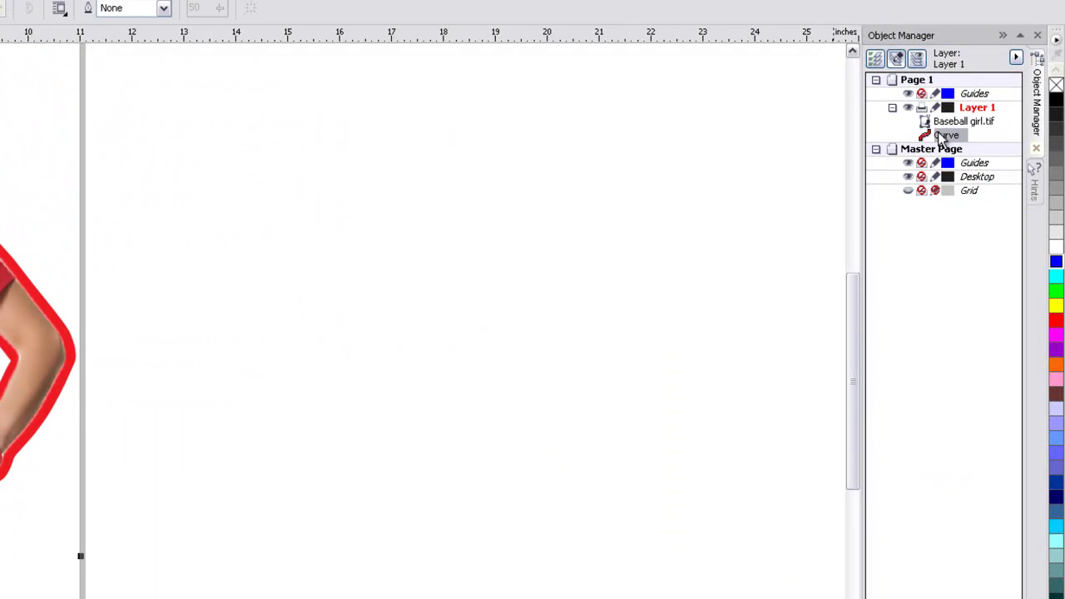
right_click(1058, 250)
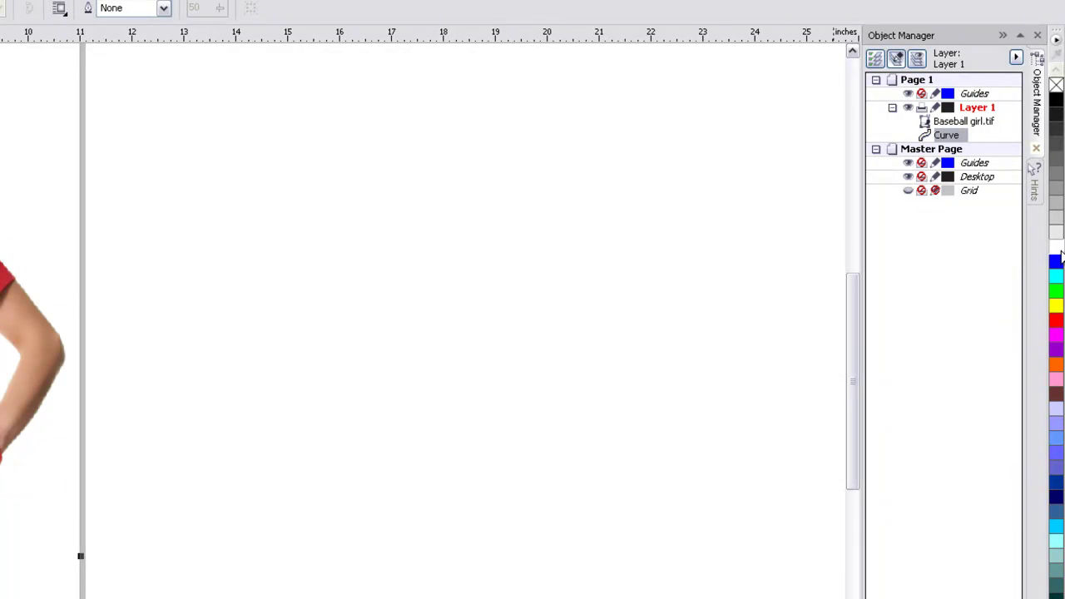
right_click(1058, 337)
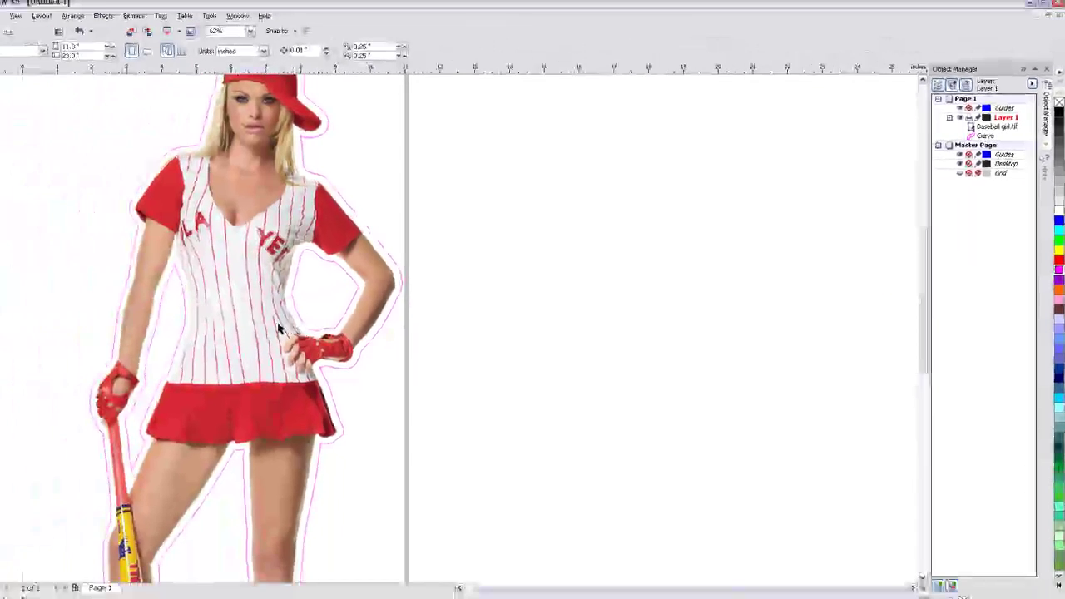
scroll(257, 541, "down", 3)
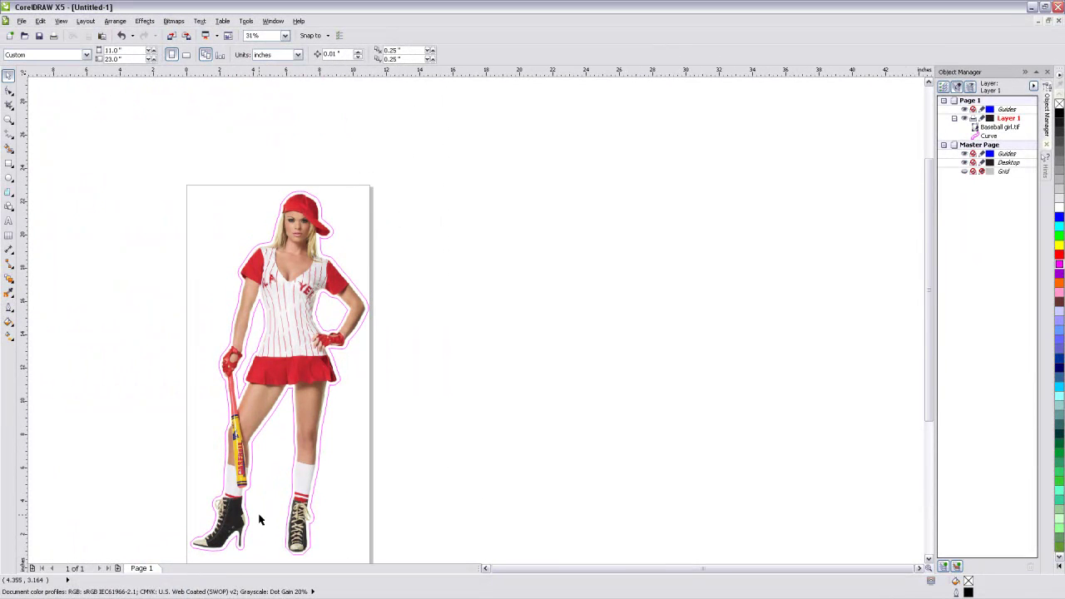
scroll(260, 518, "up", 2)
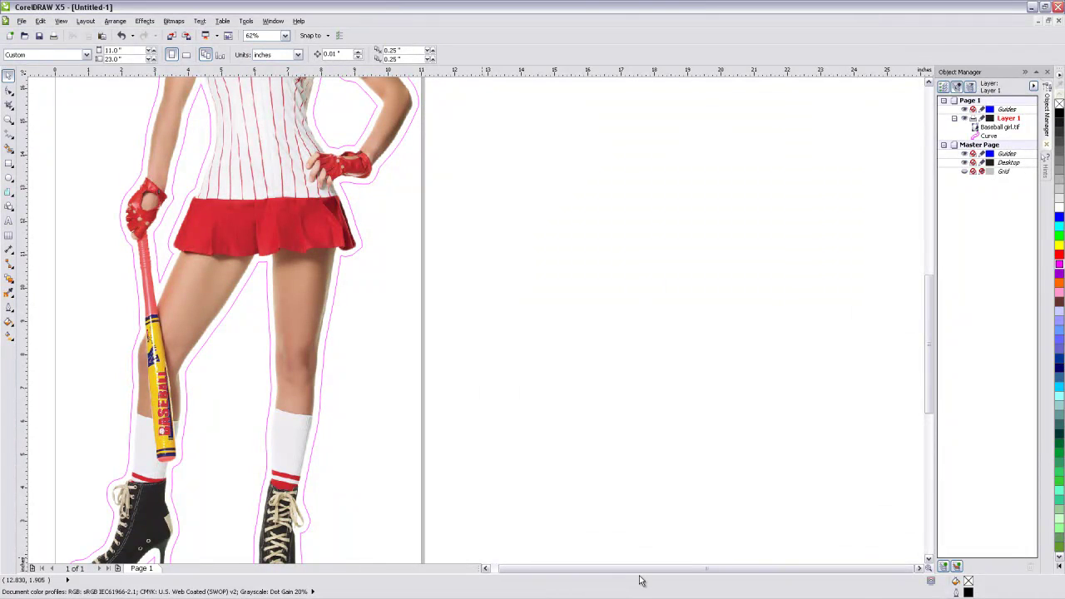
left_click_drag(586, 574, 550, 573)
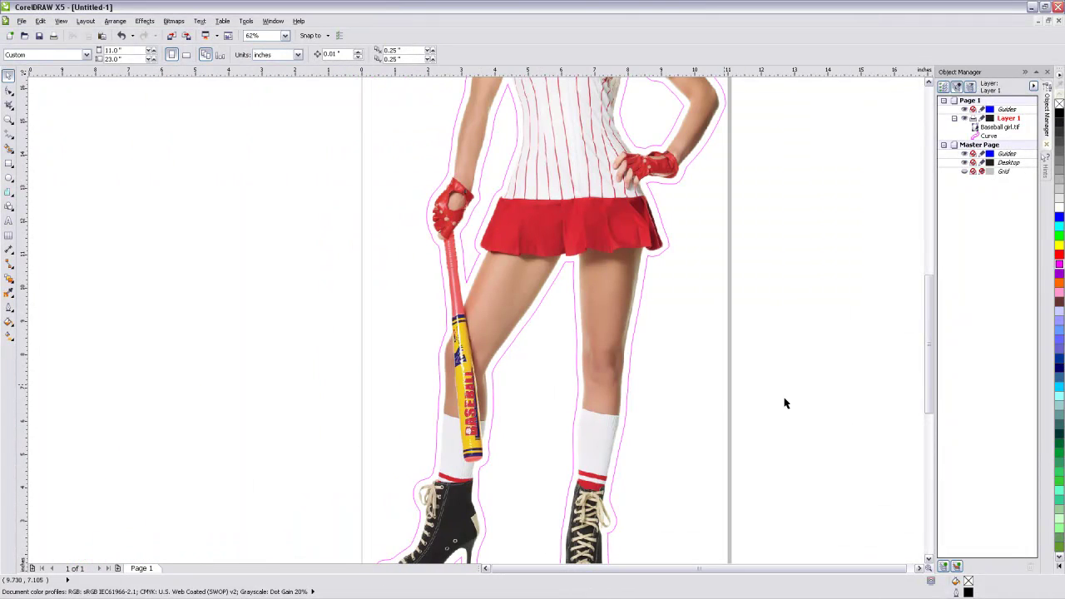
left_click_drag(928, 404, 924, 425)
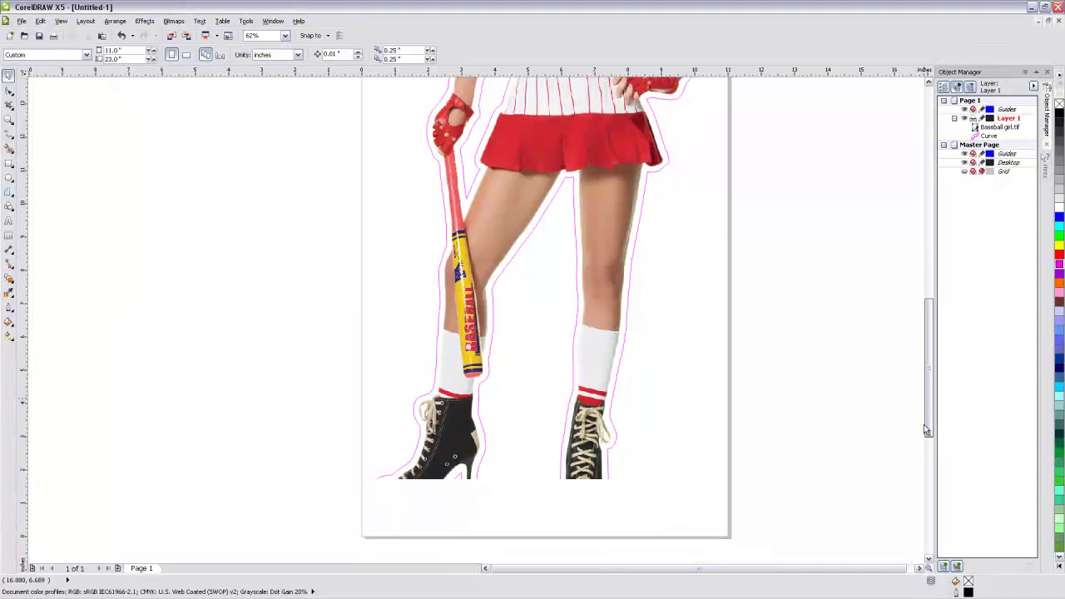
scroll(924, 421, "right", 5)
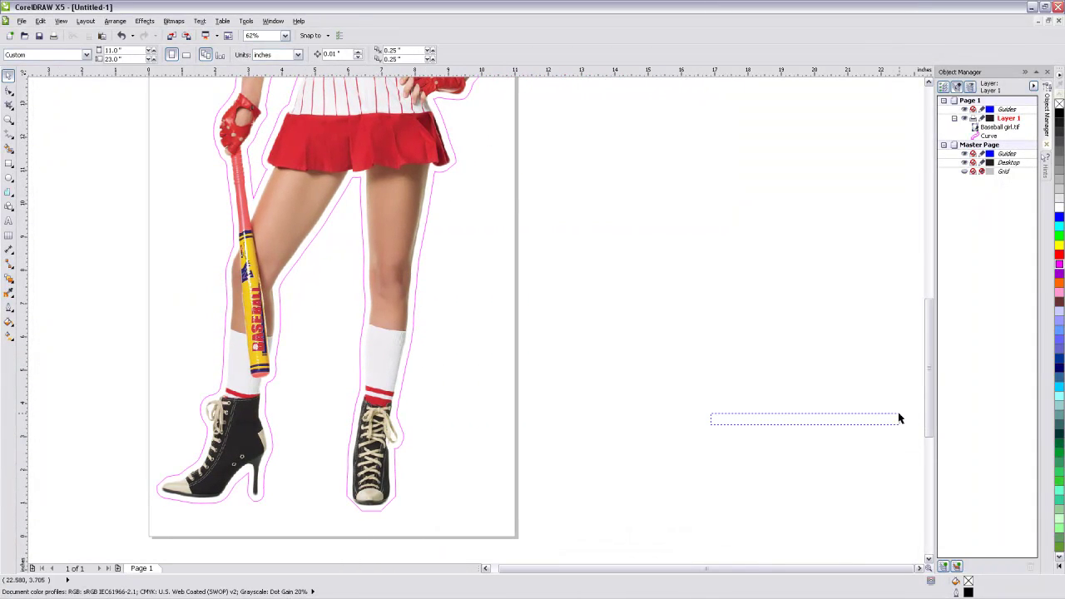
left_click_drag(766, 568, 725, 575)
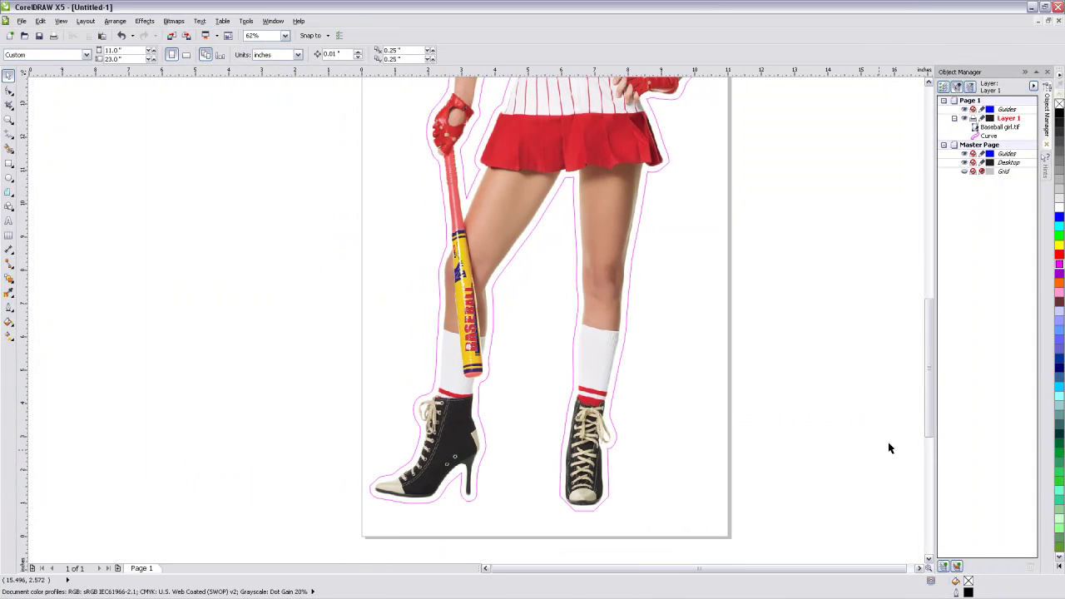
left_click_drag(929, 391, 924, 301)
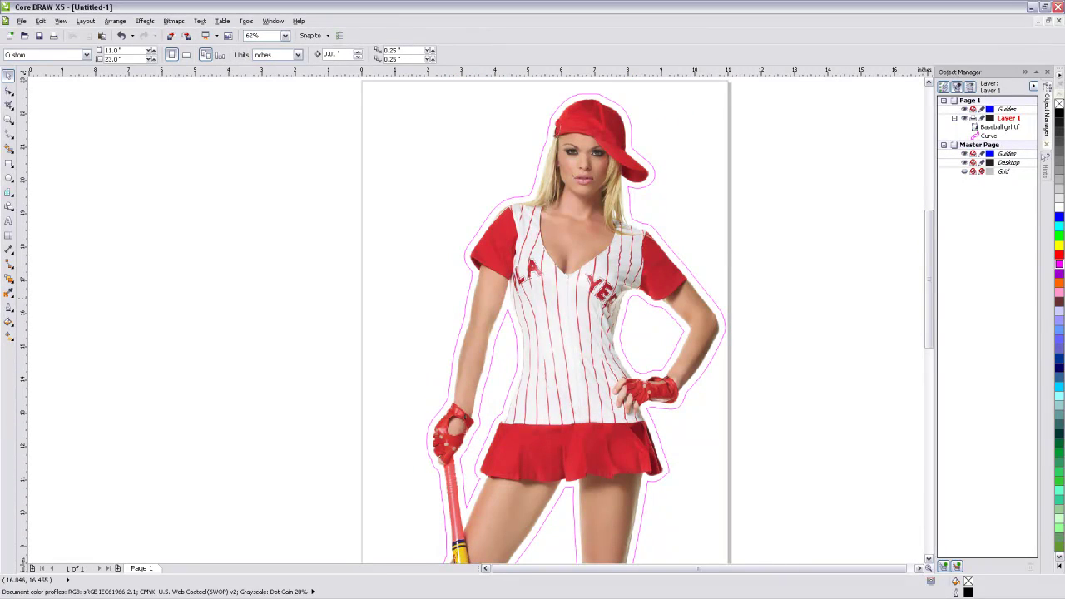